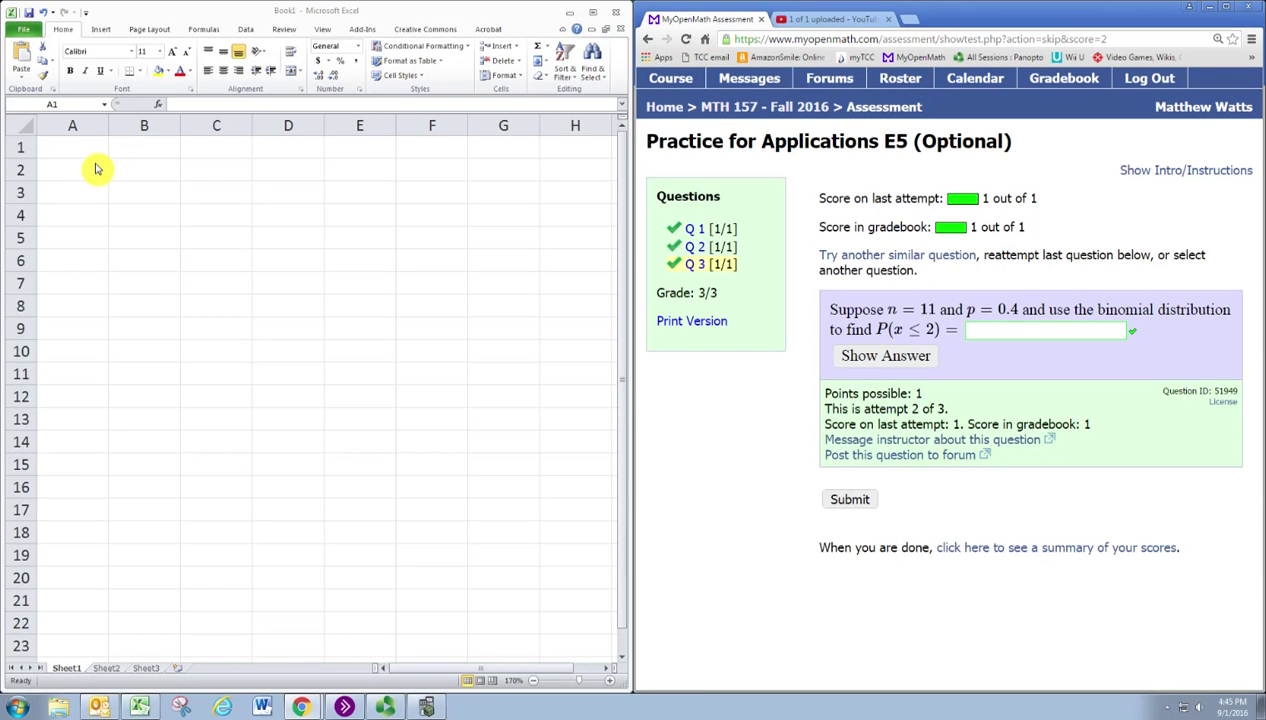
- Calculate the cumulative binomial probability P(x ≤ 2) in cell B2 with the formula =BINOMDIST(2,11,0.4,1)
click(134, 180)
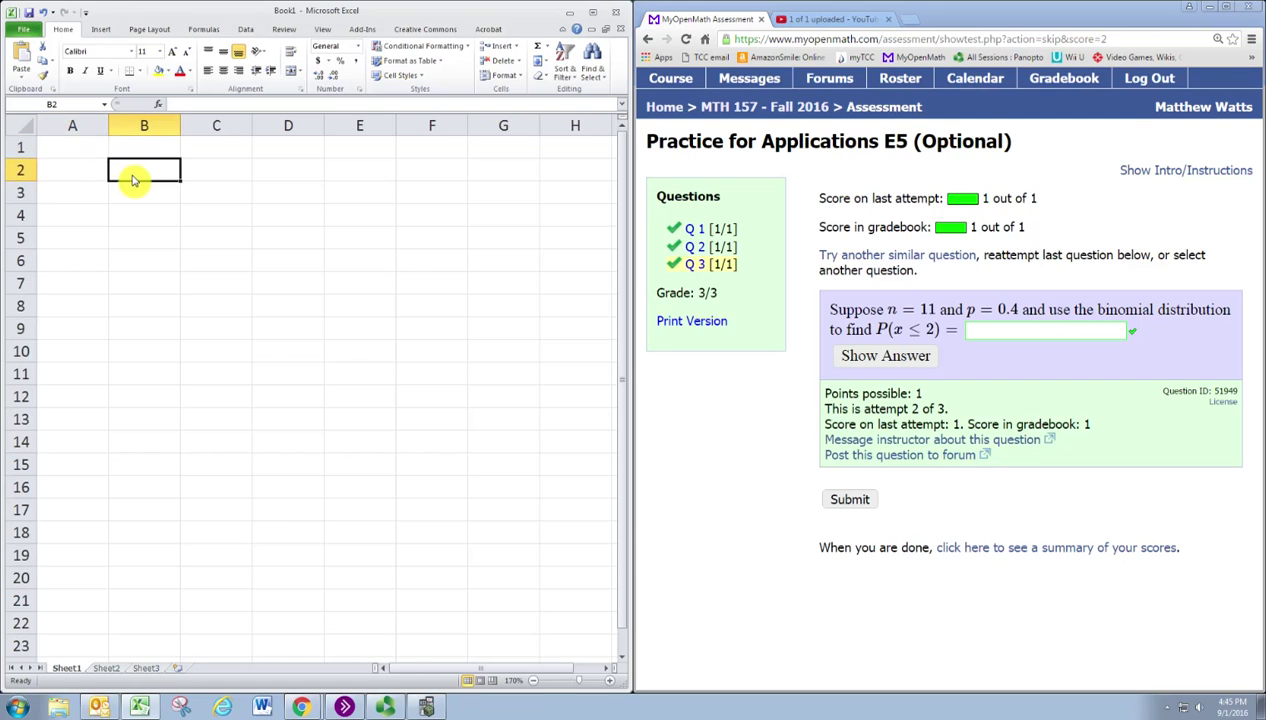
text(=)
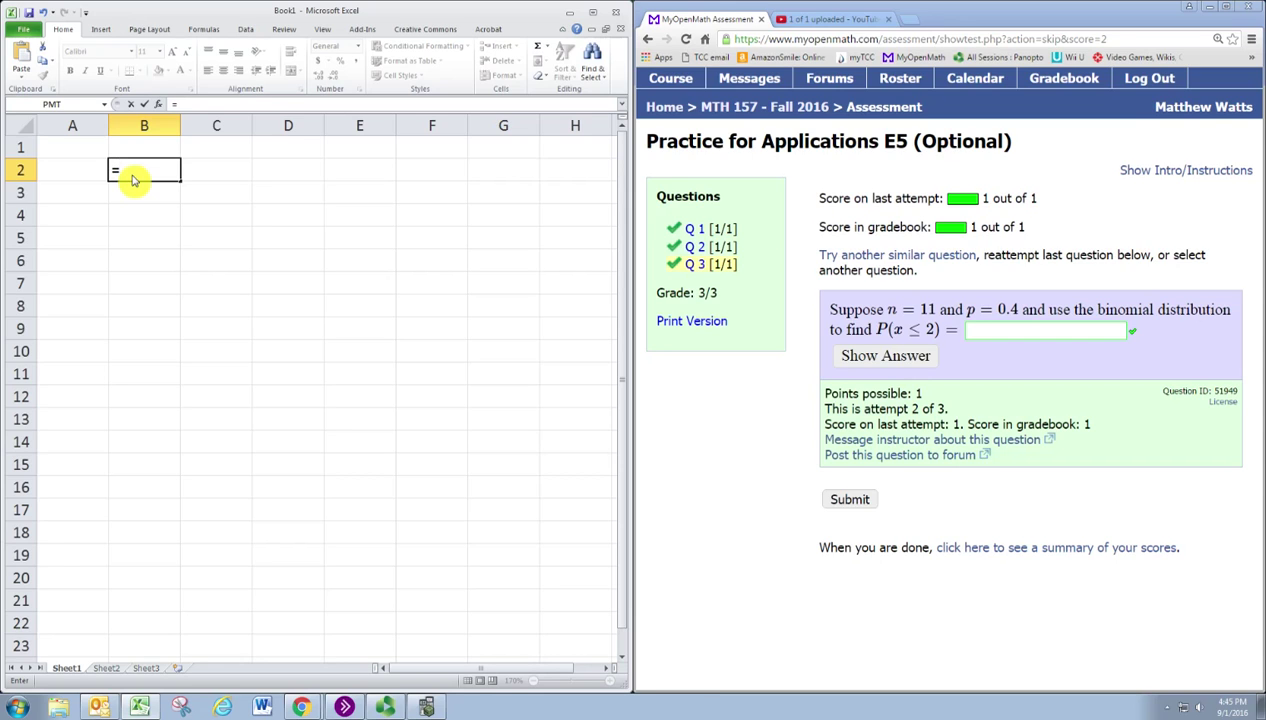
text(BIN)
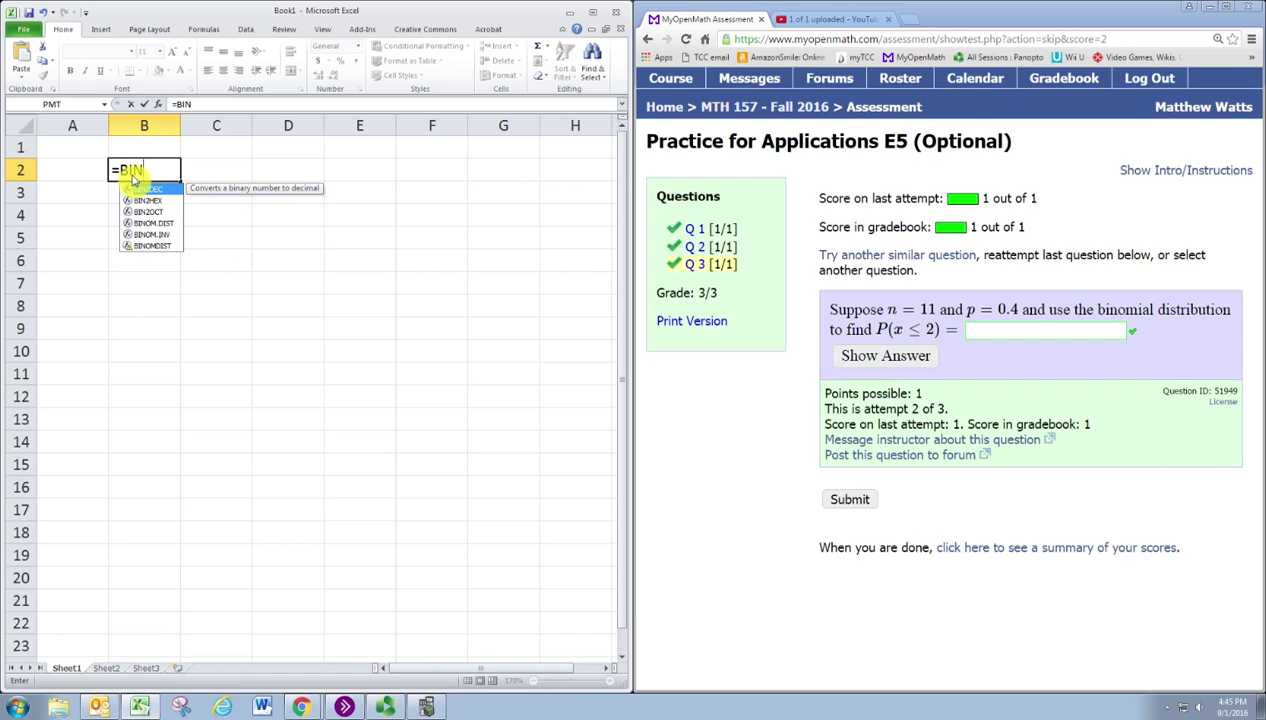
text(OM)
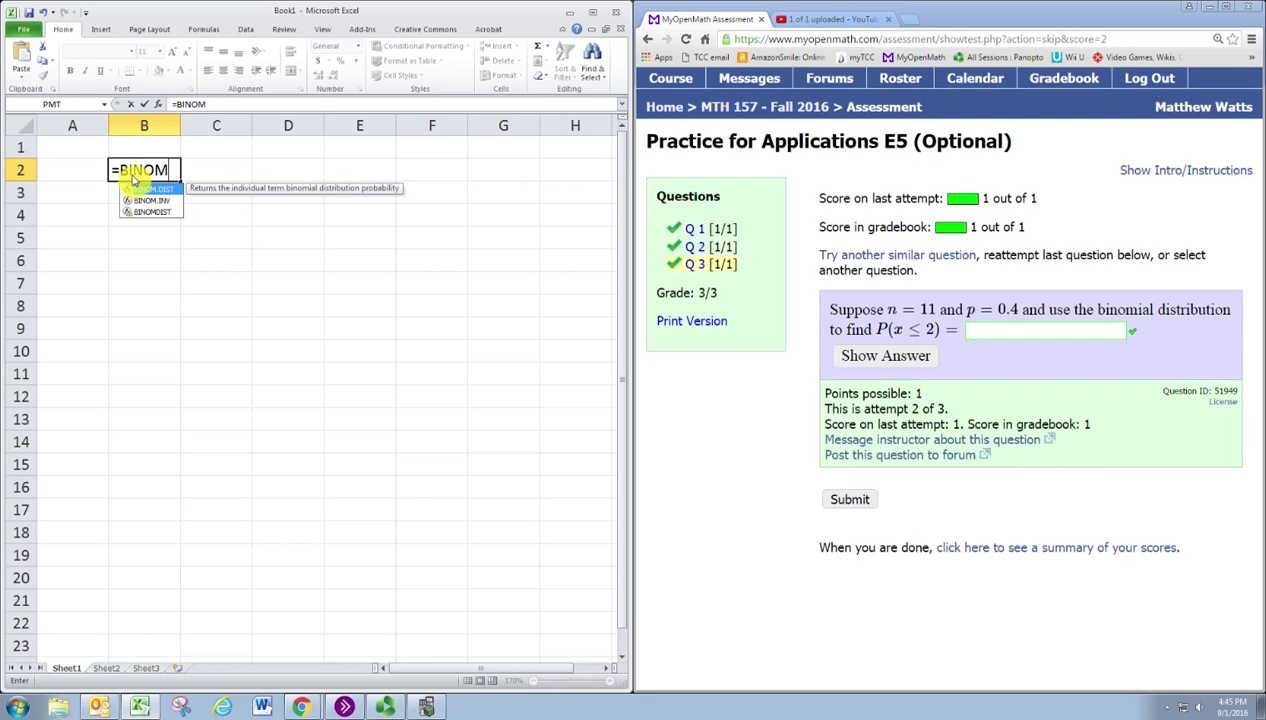
text(DIST)
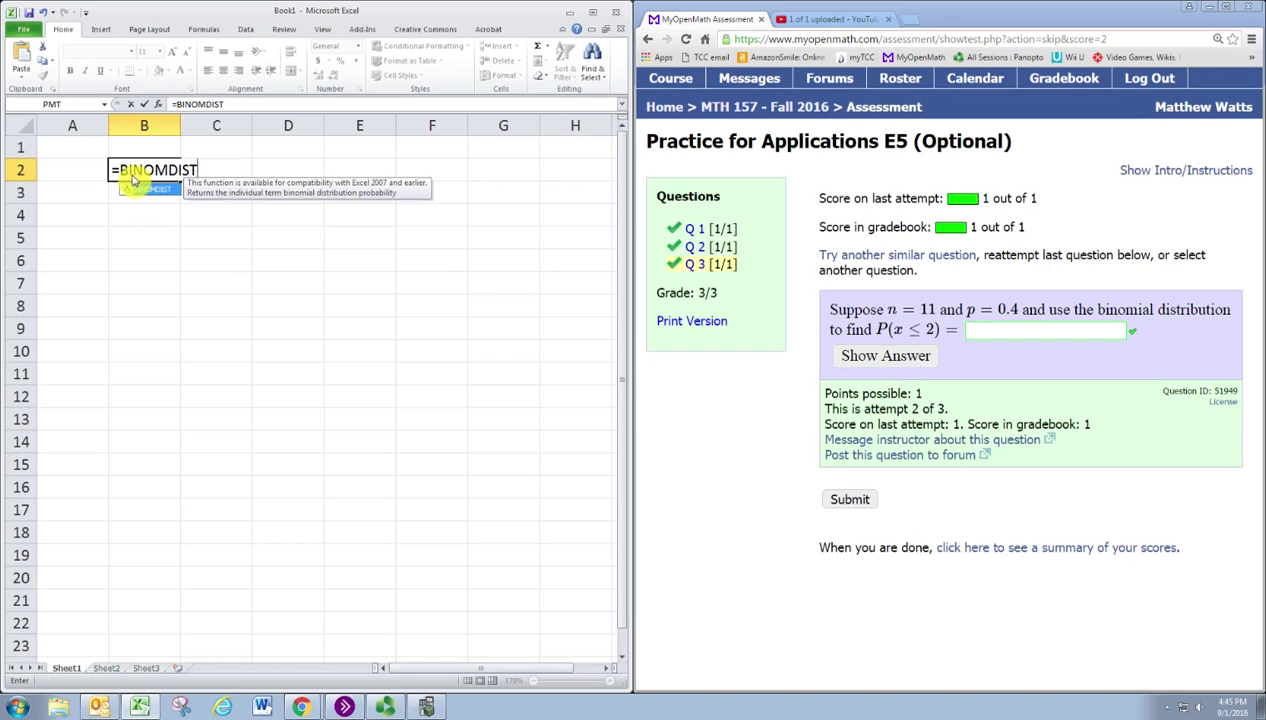
text(()
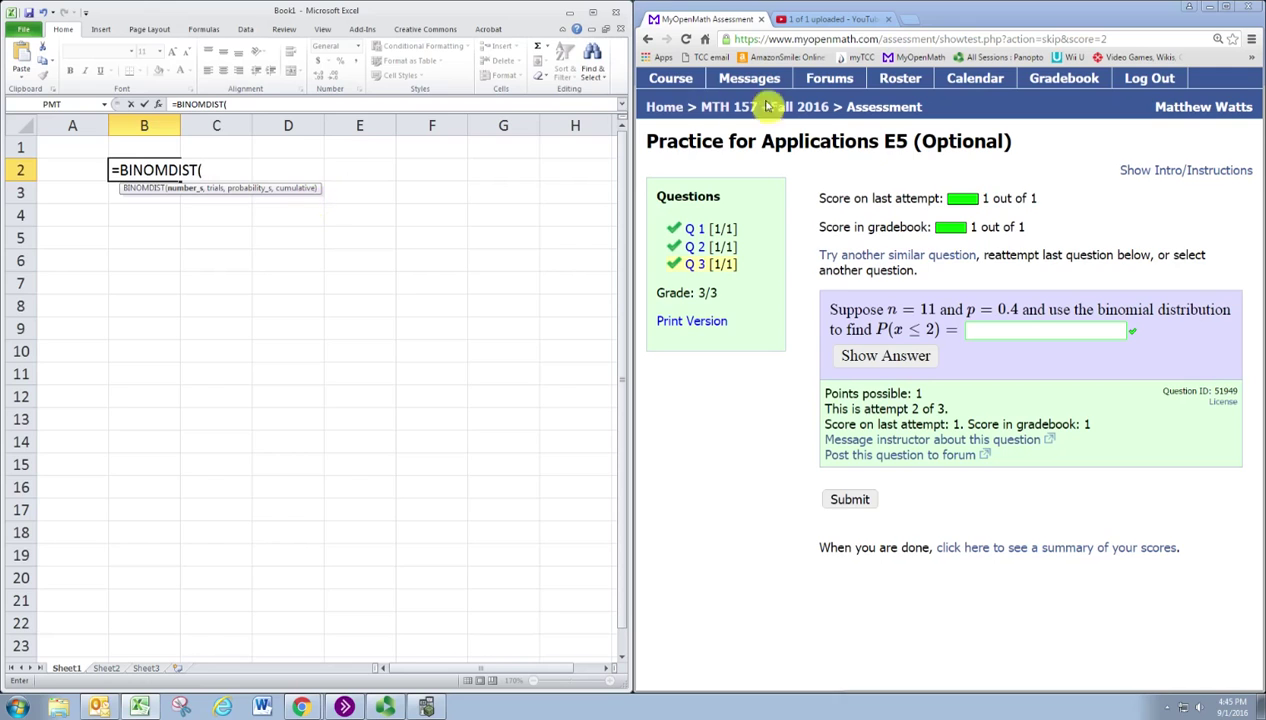
drag(889, 333, 960, 350)
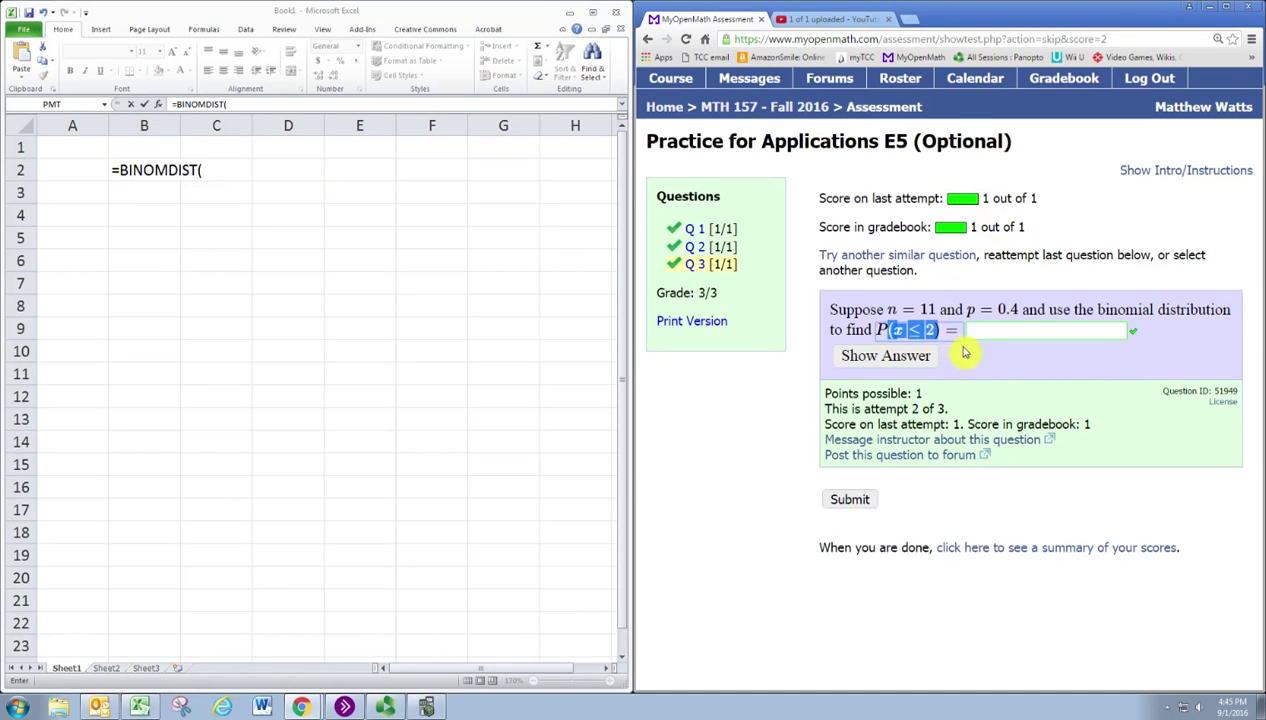
click(960, 350)
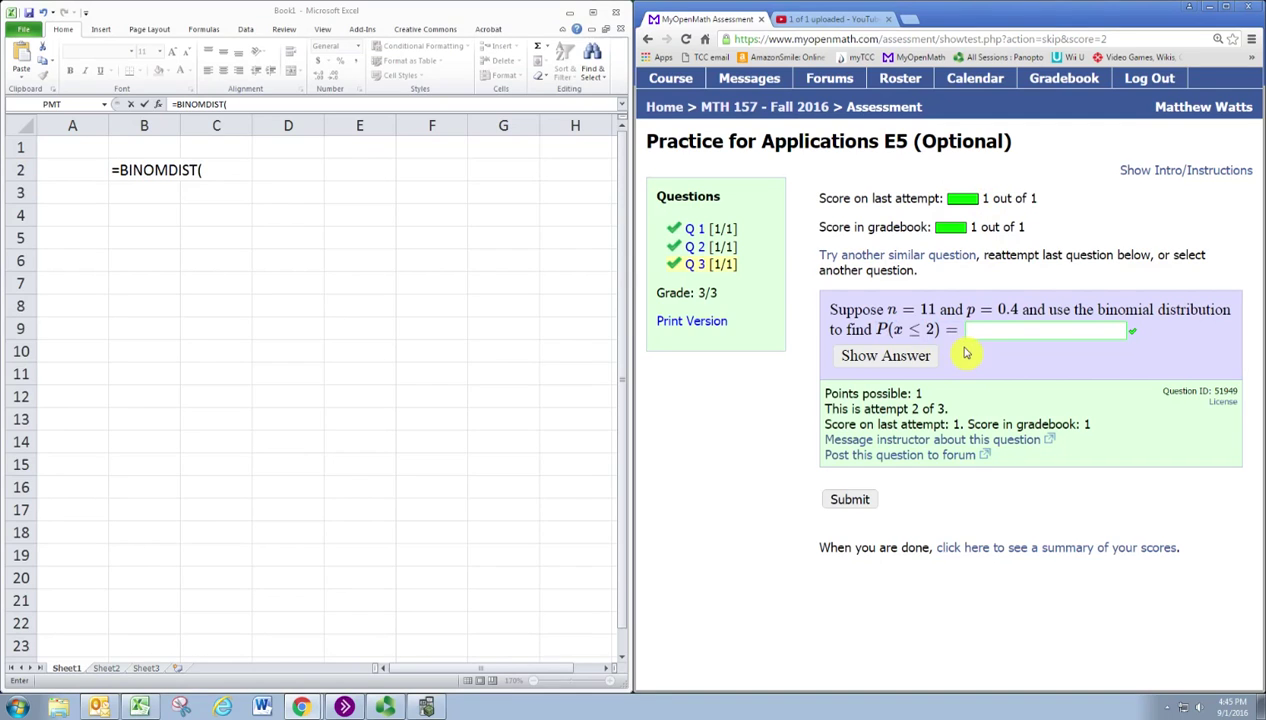
click(190, 170)
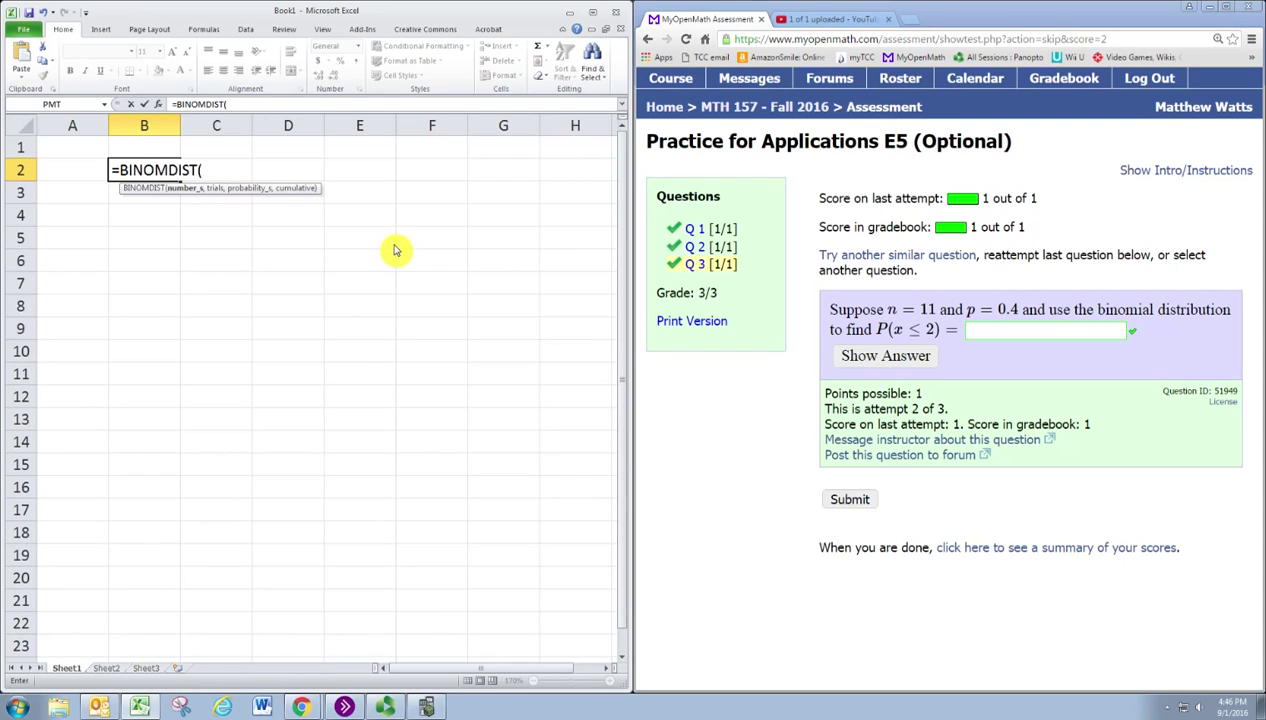
text(2)
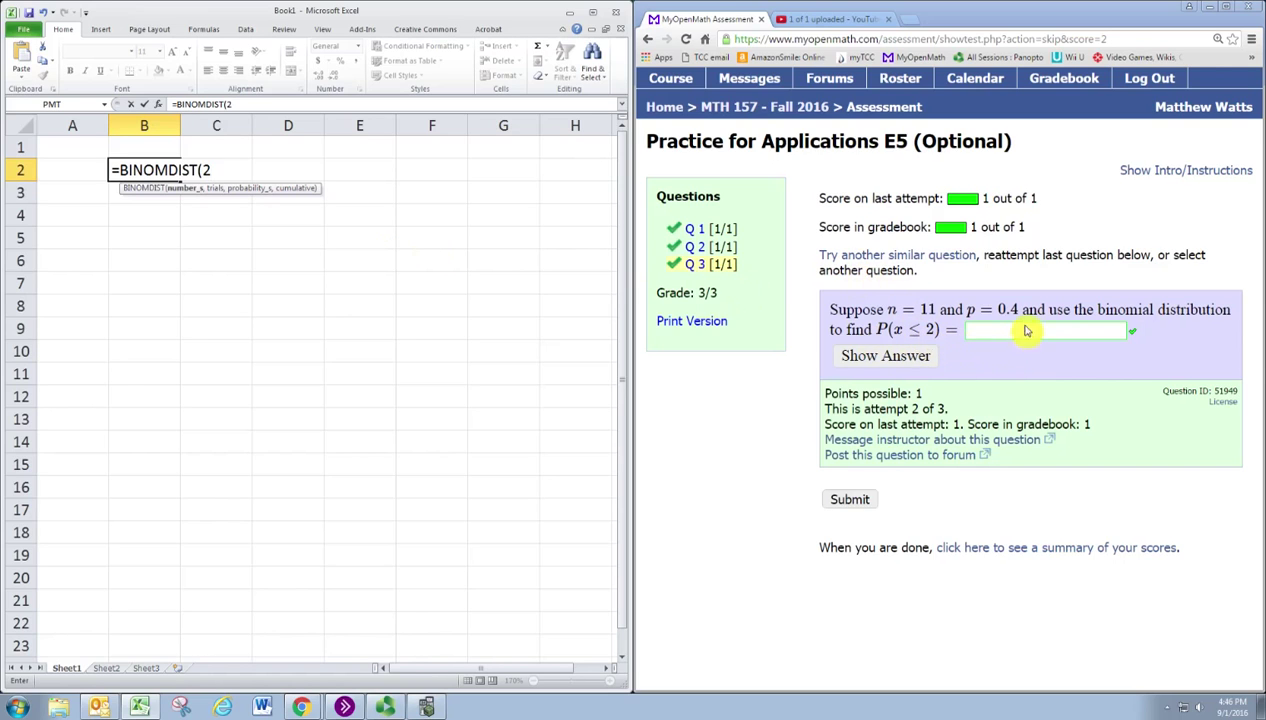
text(,)
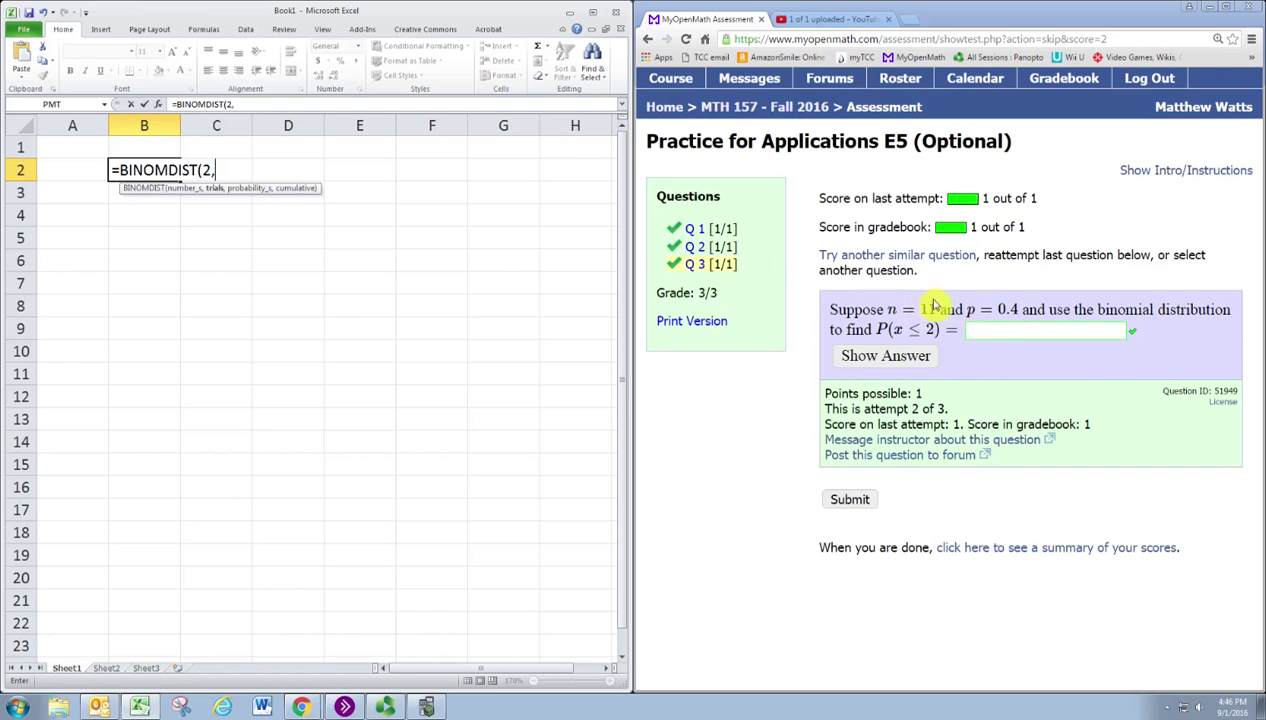
text(11)
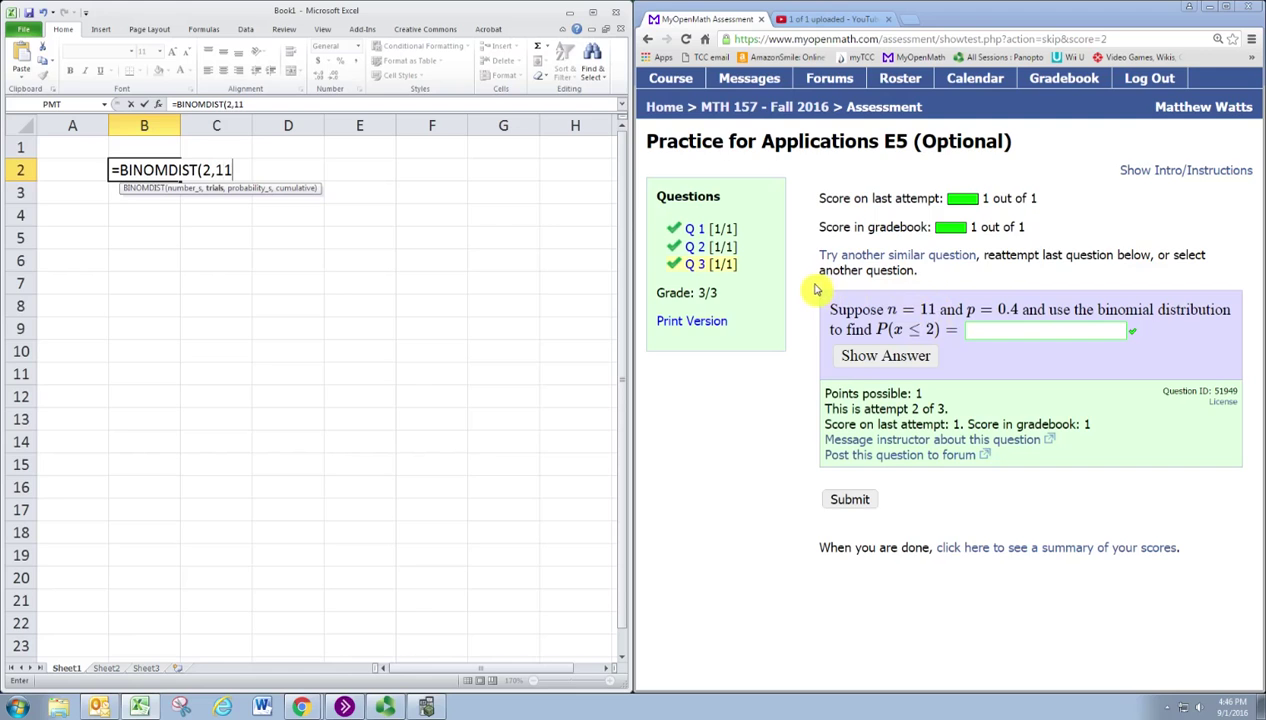
text(,)
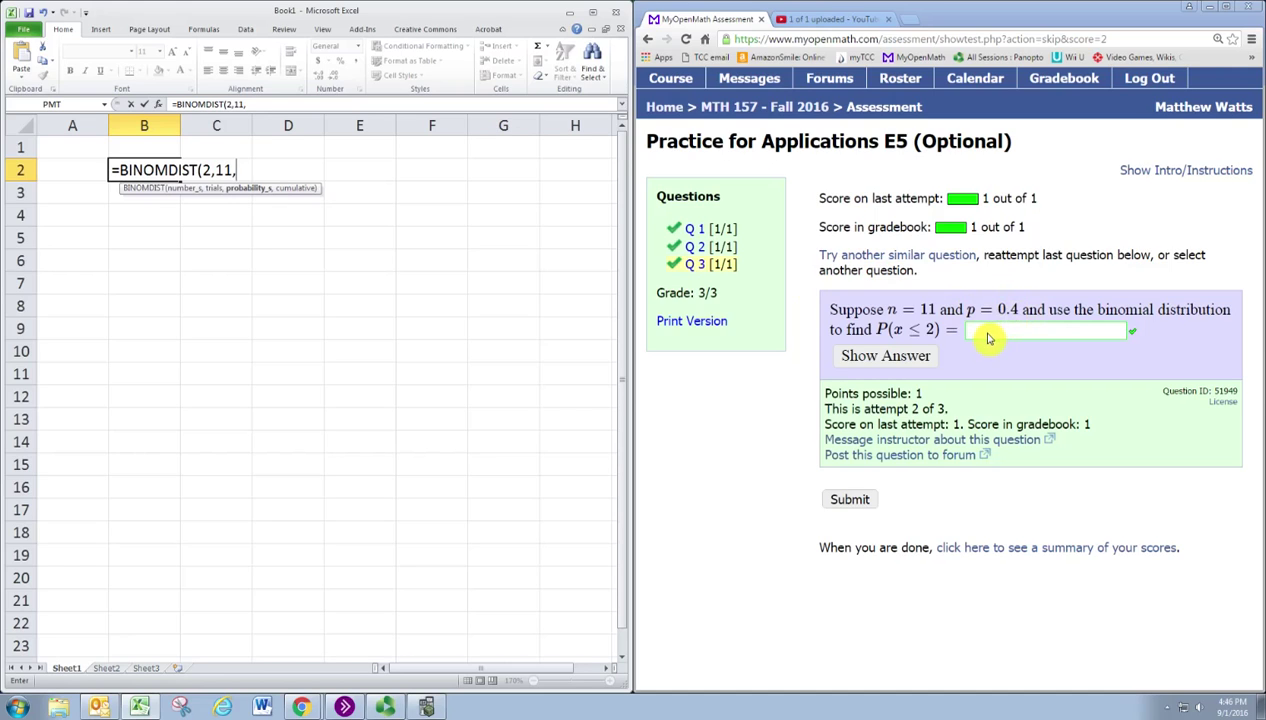
text(0.4,)
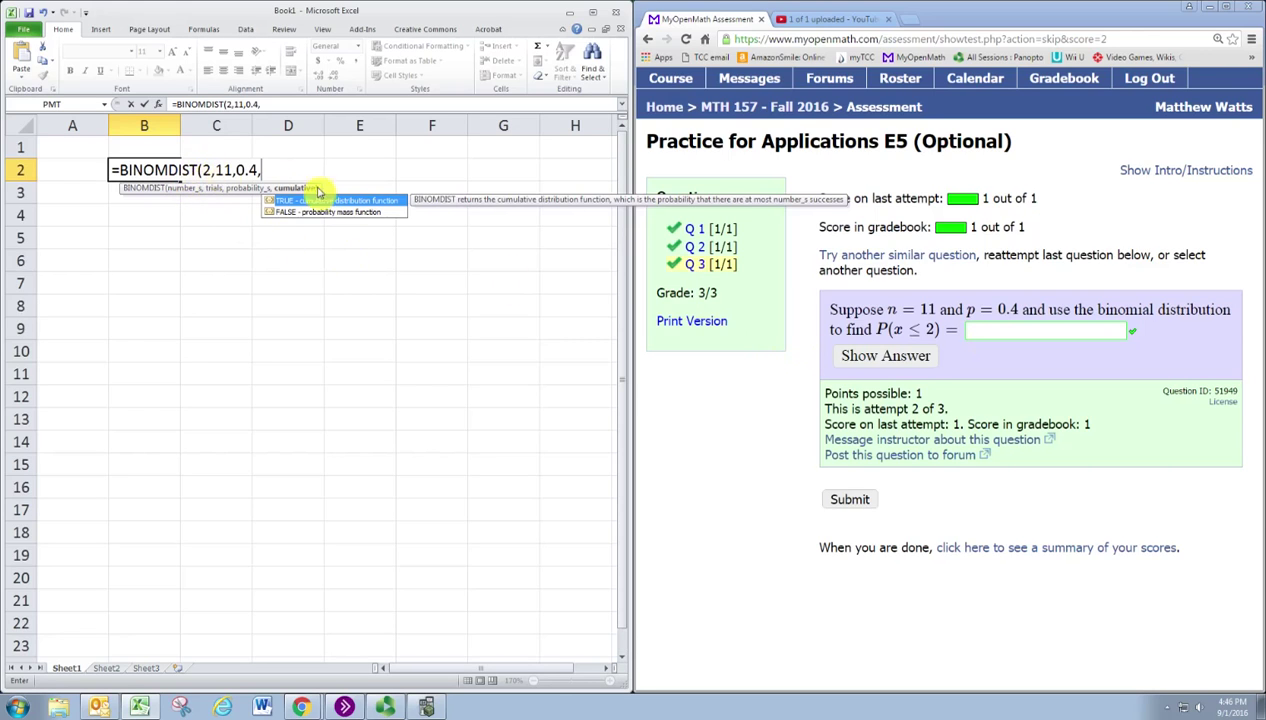
text(1)
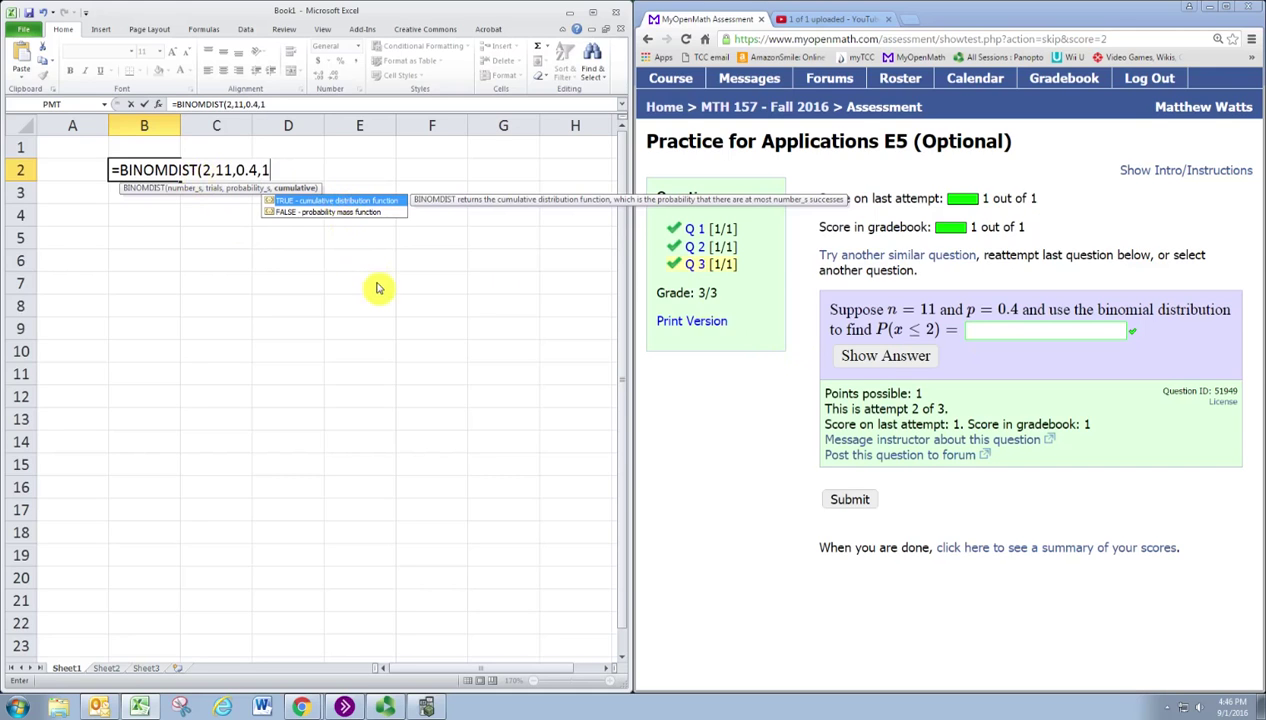
text())
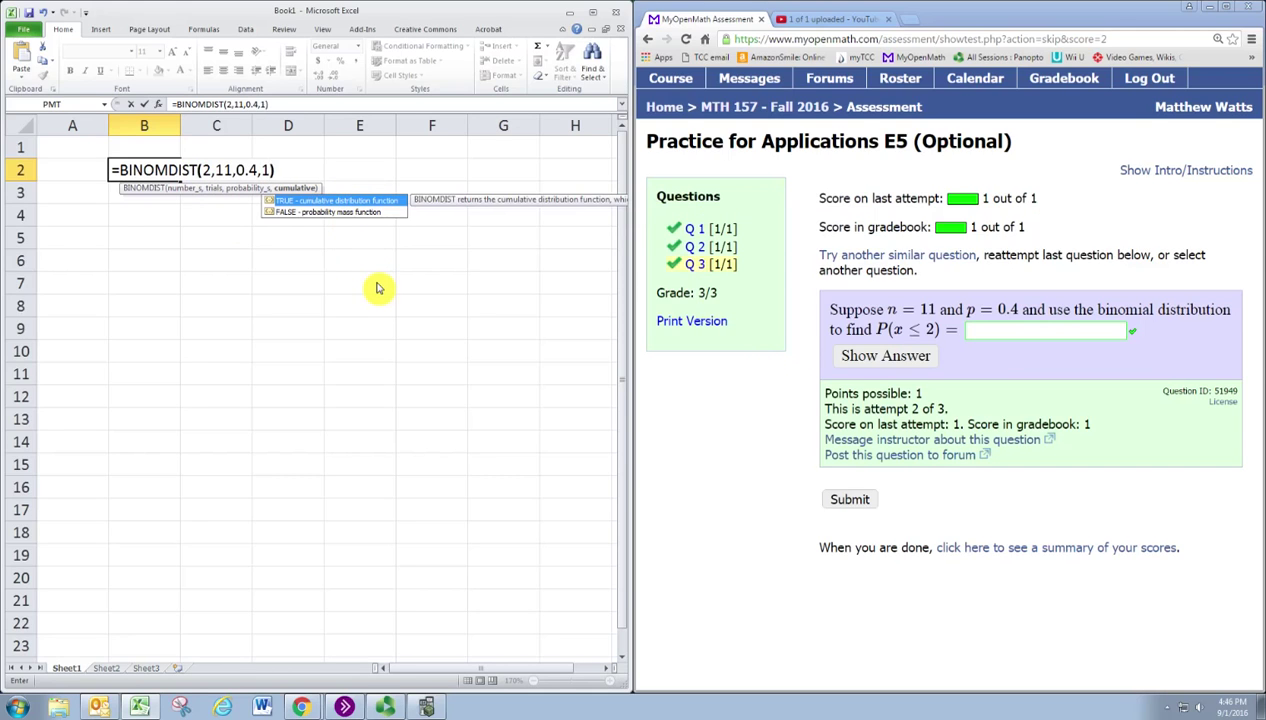
key(Return)
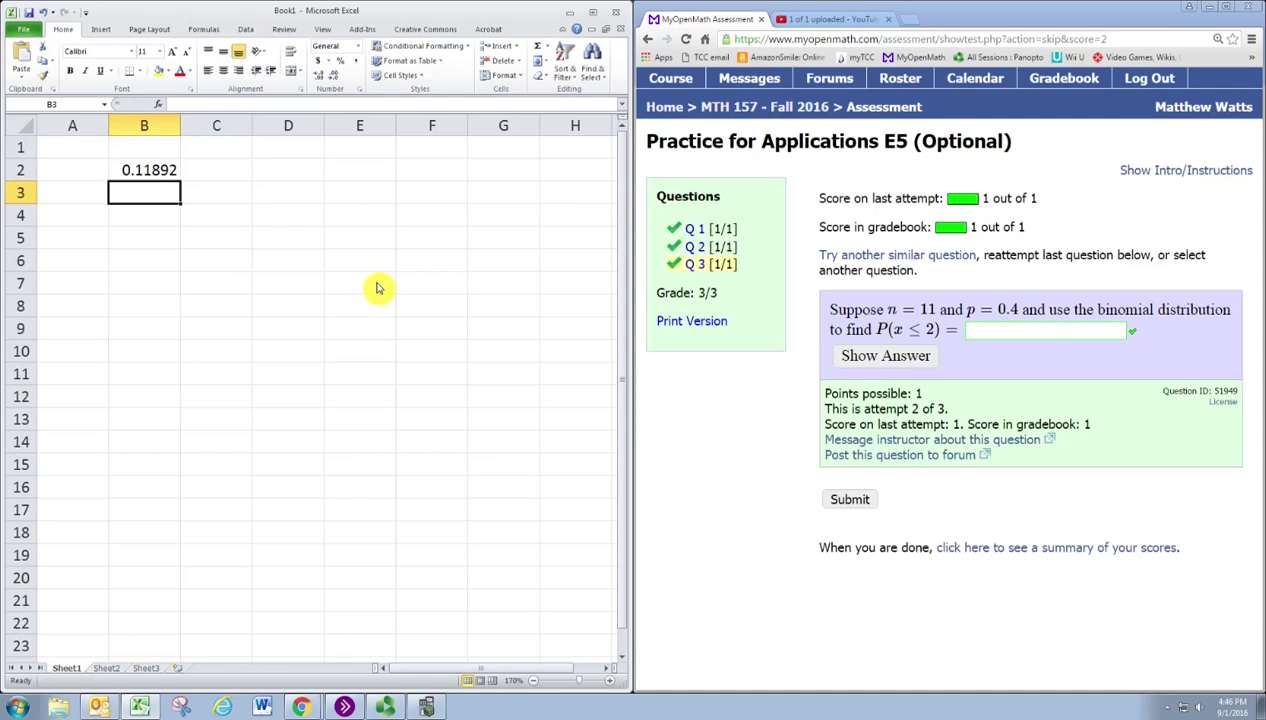
- Enter the table headings x in cell B4 and P(x) in cell C4
key(Down)
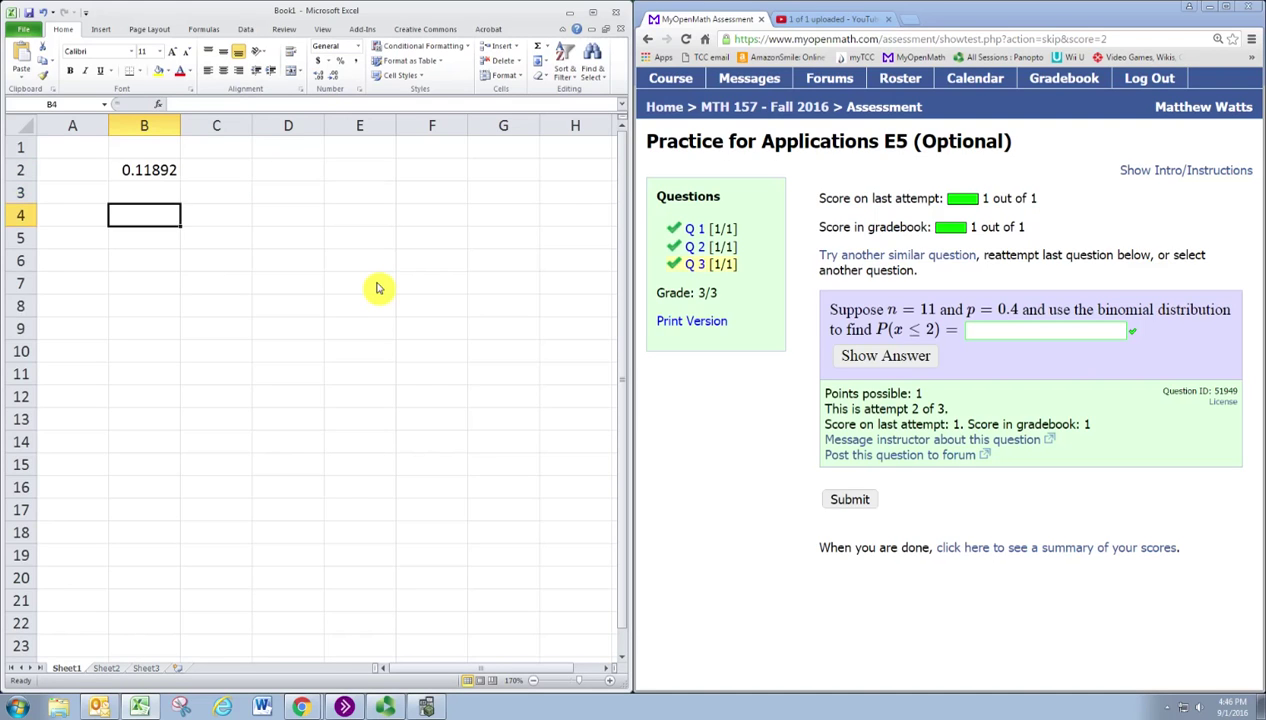
text(x)
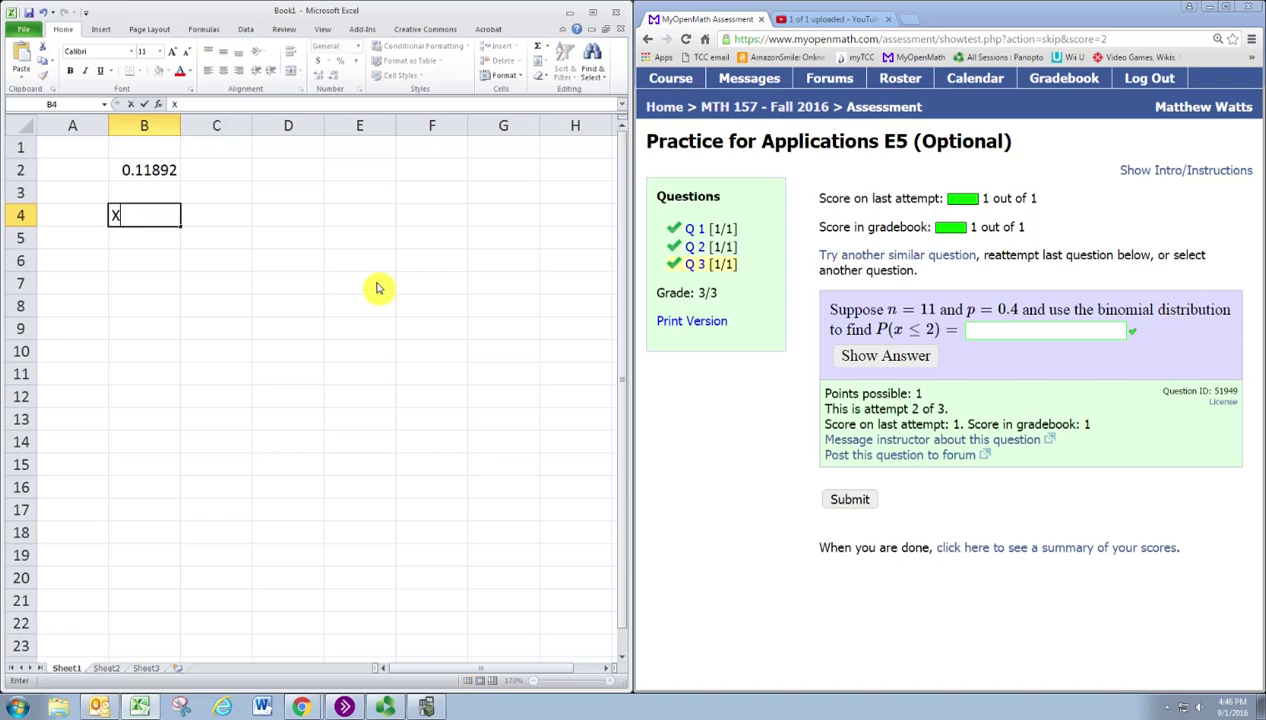
key(Tab)
text(P(x))
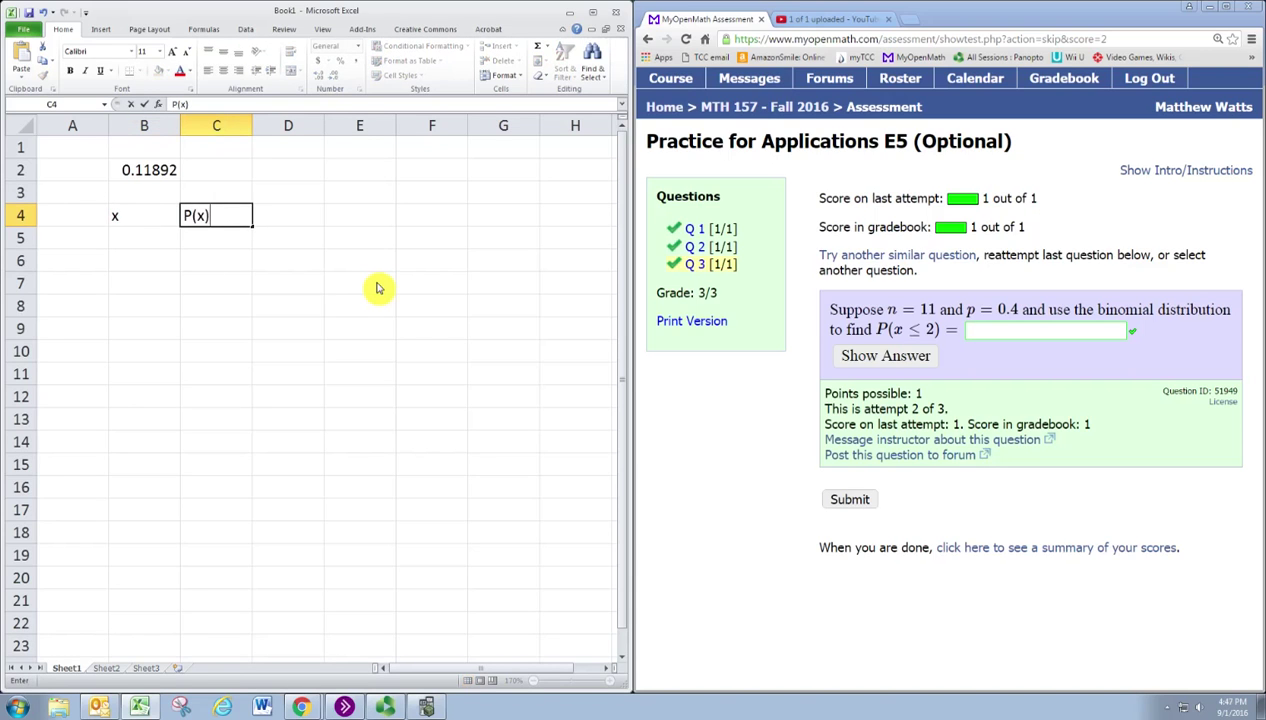
key(Return)
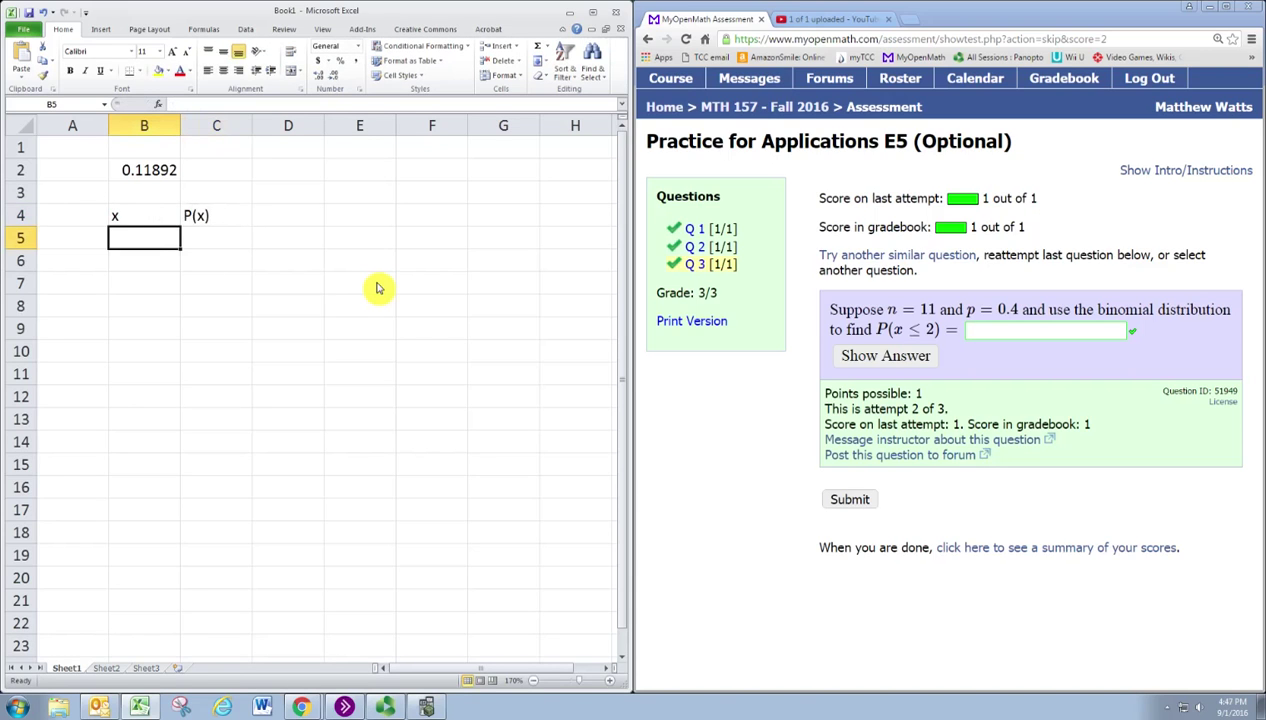
- List the values 0 through 6 down the x column in cells B5 to B11
text(0)
key(Return)
text(1)
key(Return)
text(2 3)
key(Return)
text(4)
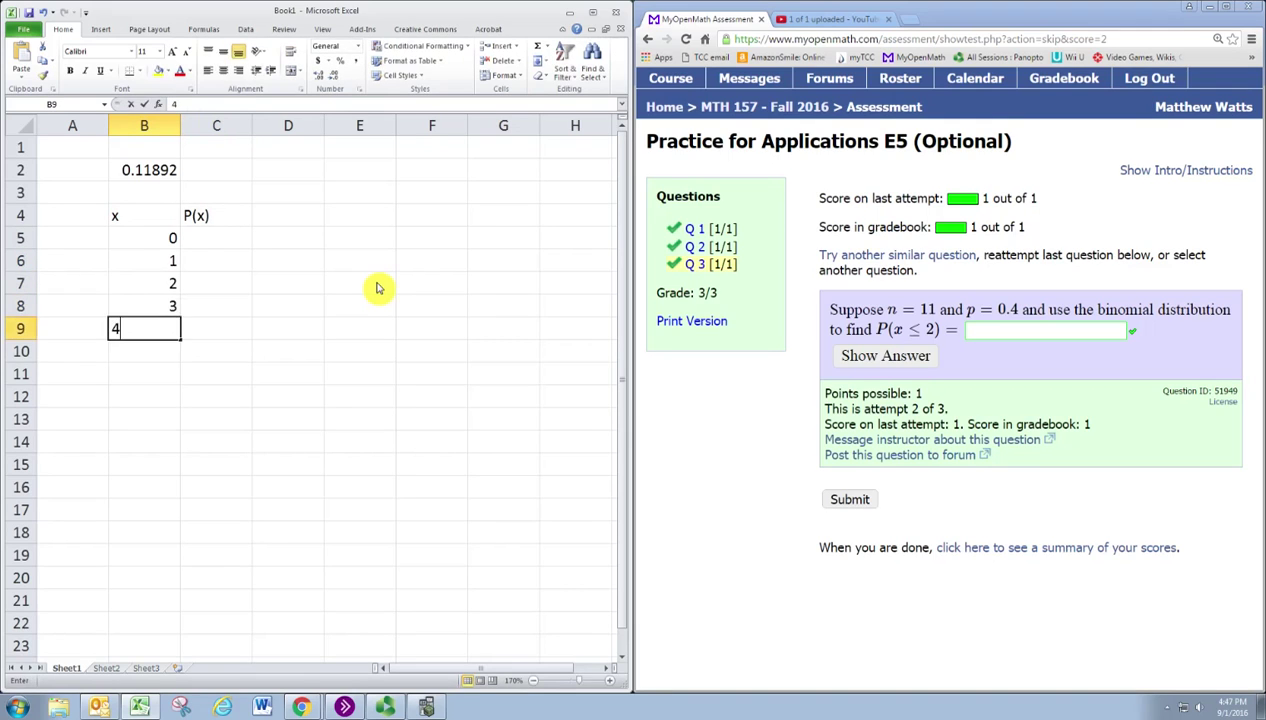
key(Return)
text(5)
key(Return)
text(6)
key(Return)
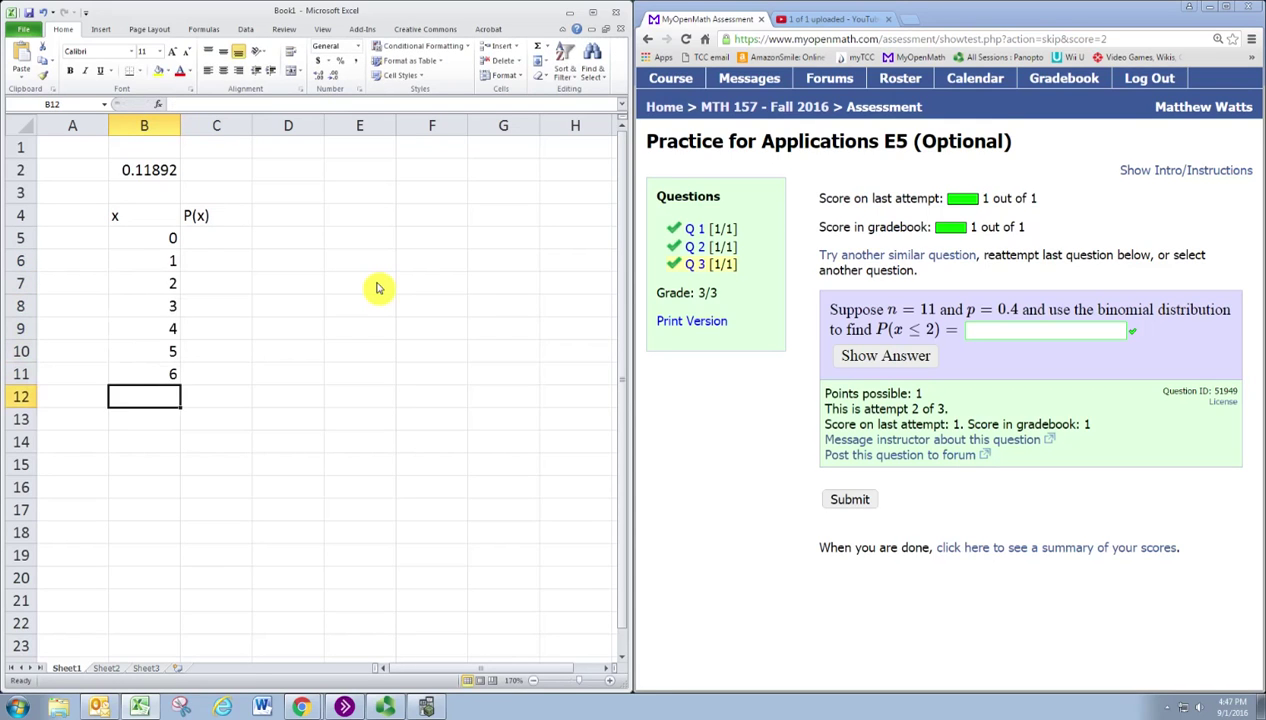
- Calculate the individual probability for the first x value in cell C5 with =BINOMDIST(B5,11,0.4,0)
click(205, 245)
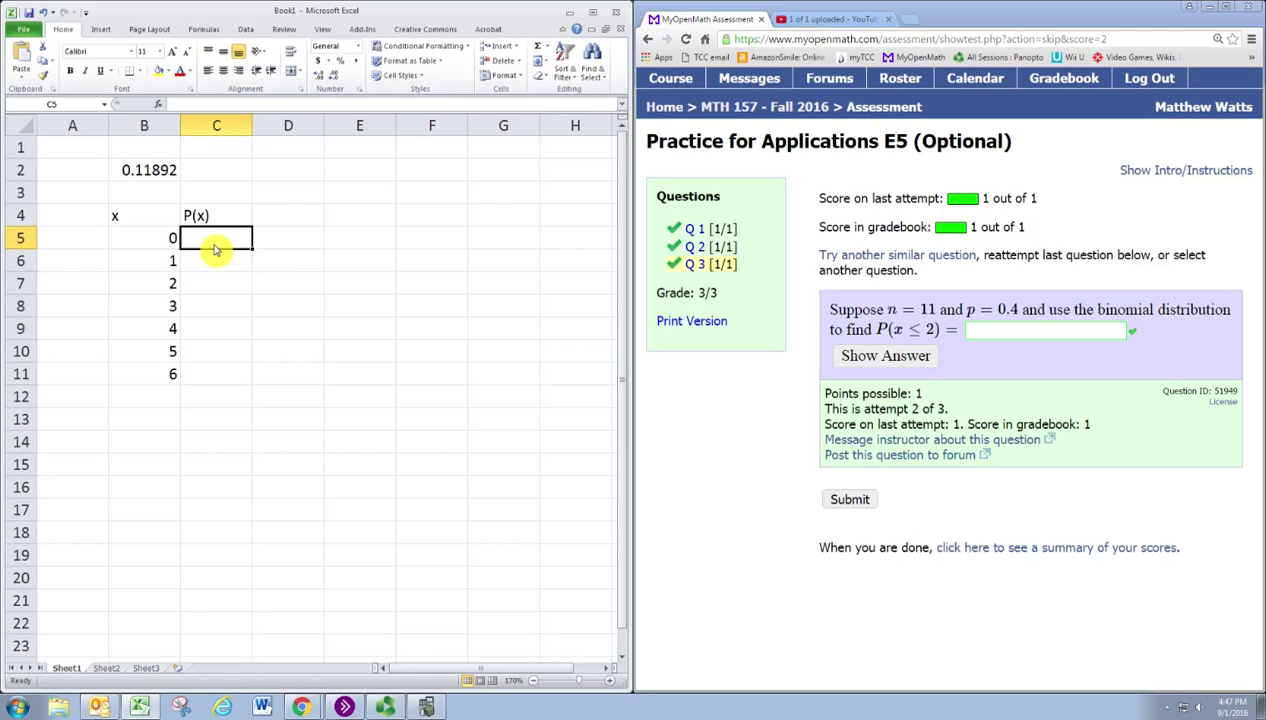
text(=BINOM)
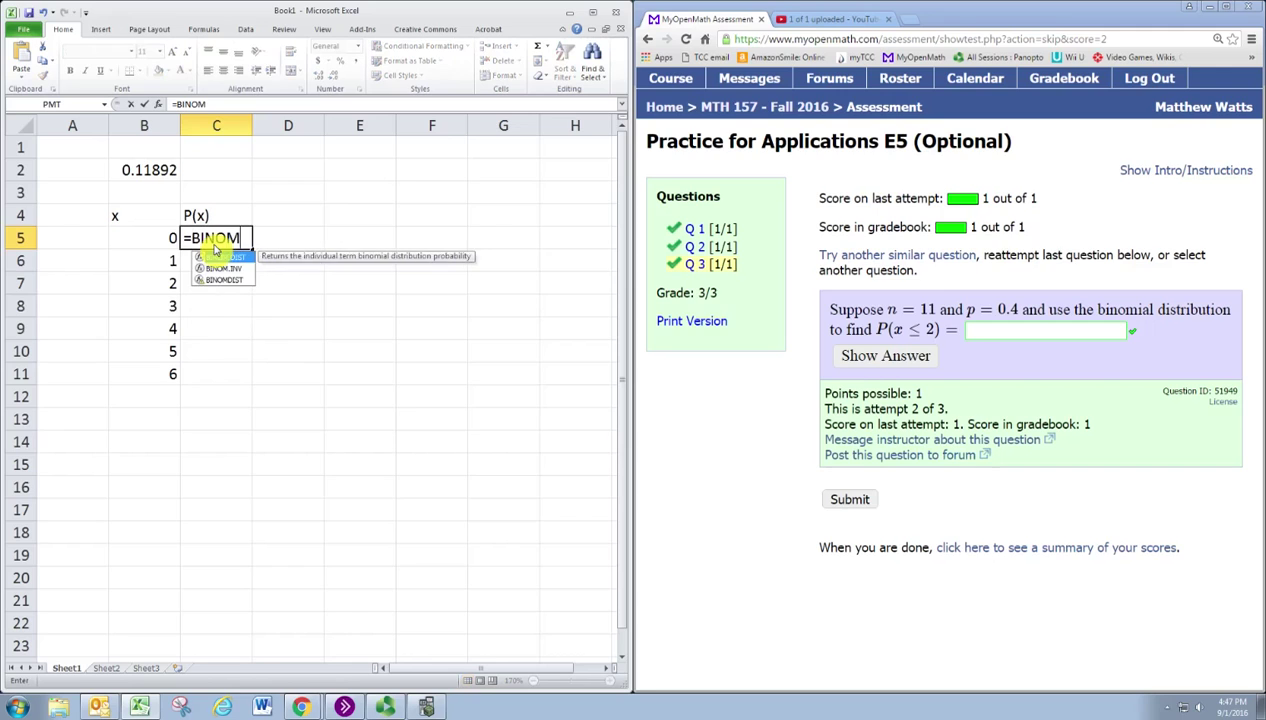
text(DIST()
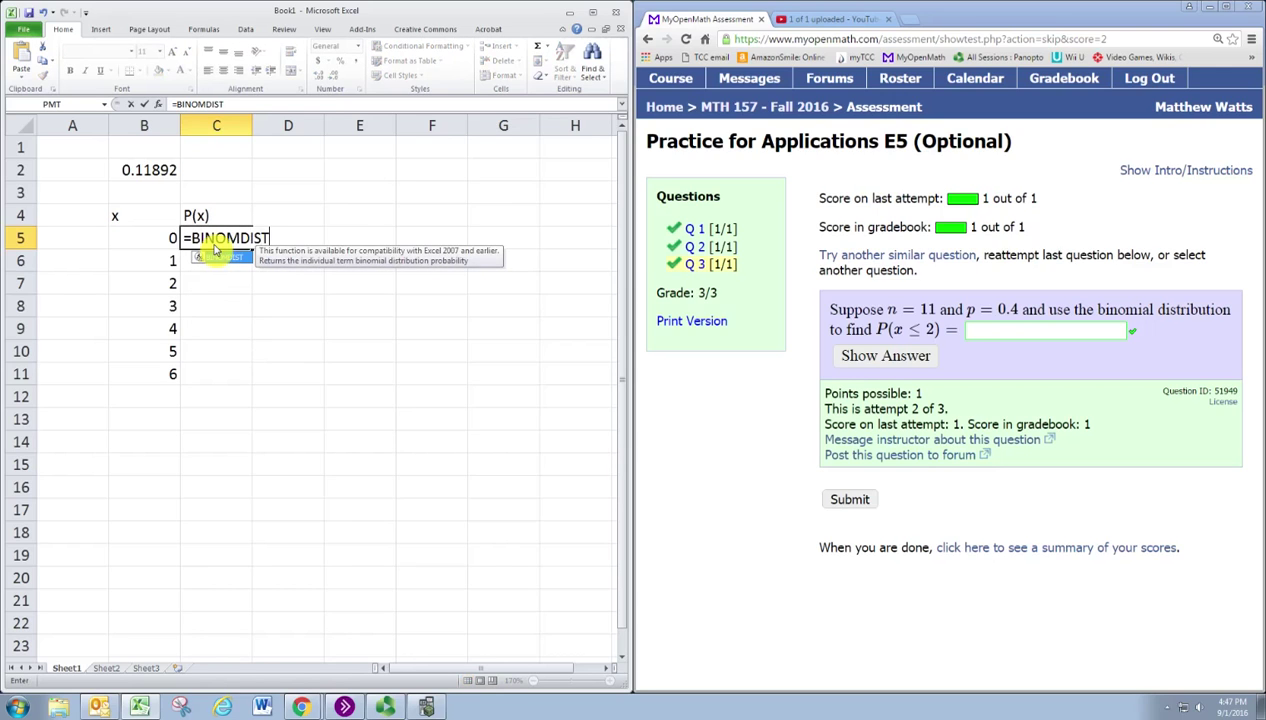
click(162, 241)
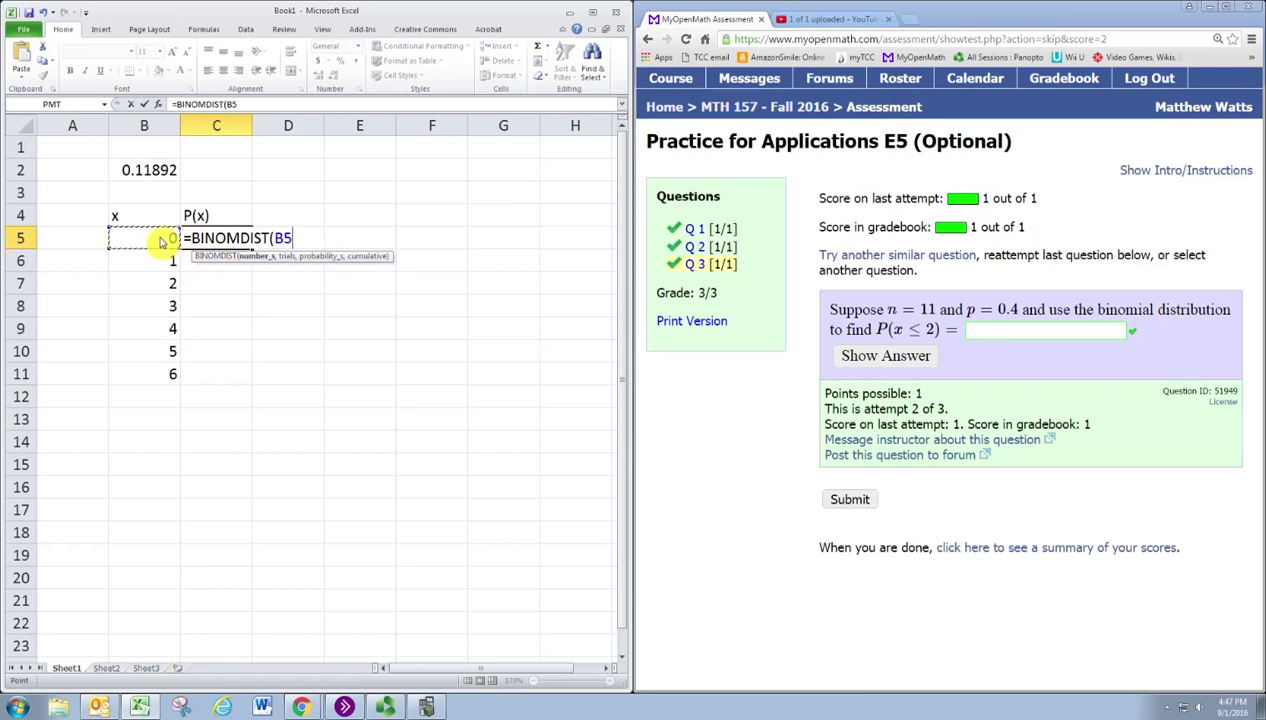
text(,11,0.4)
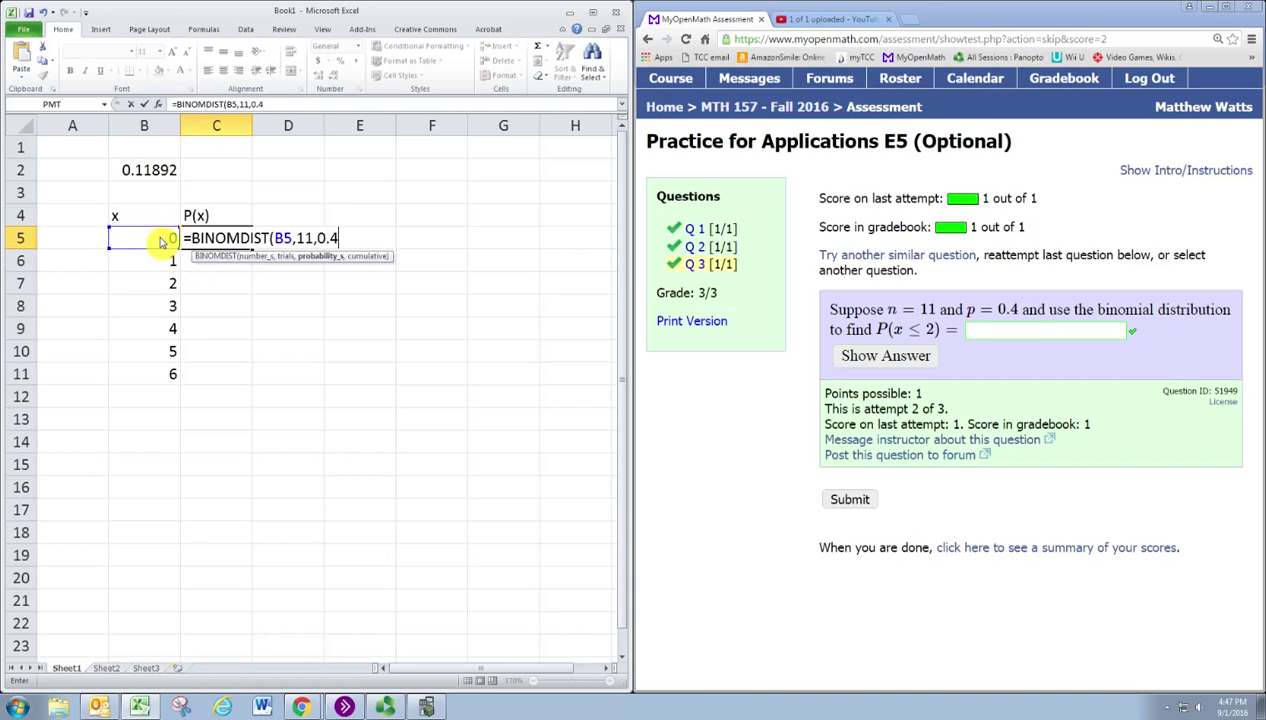
text(,)
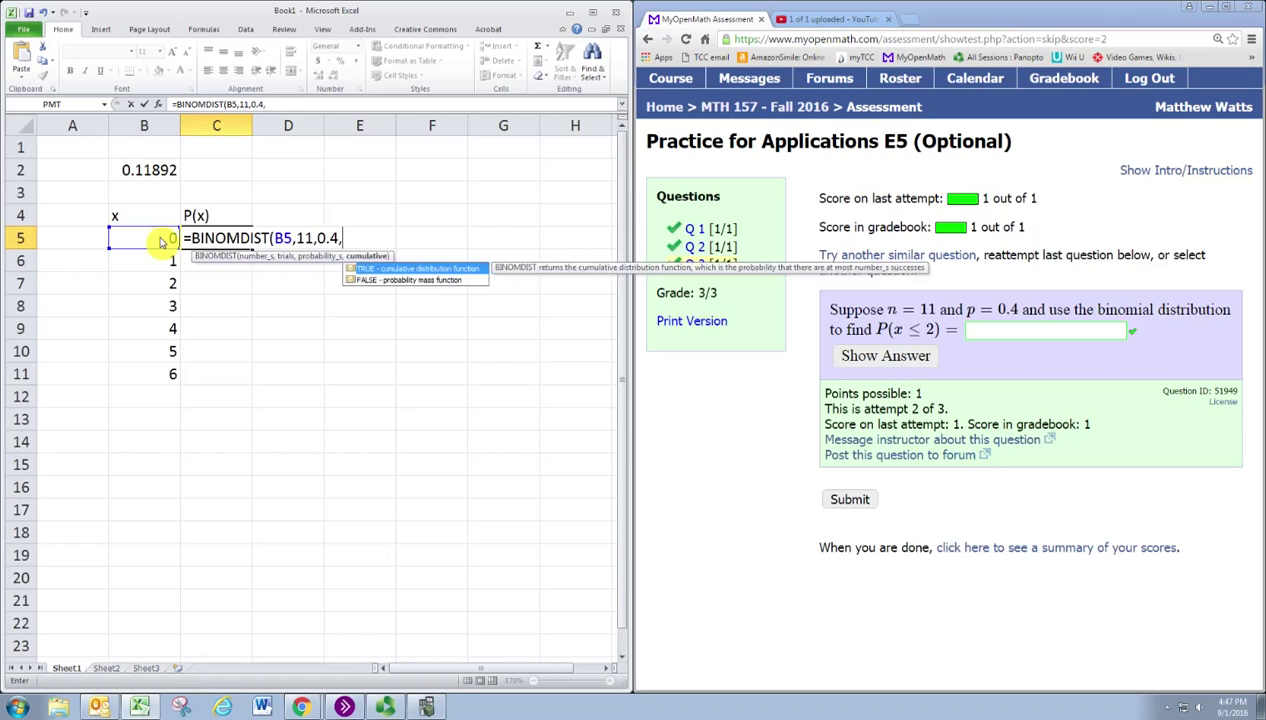
text(0)
text())
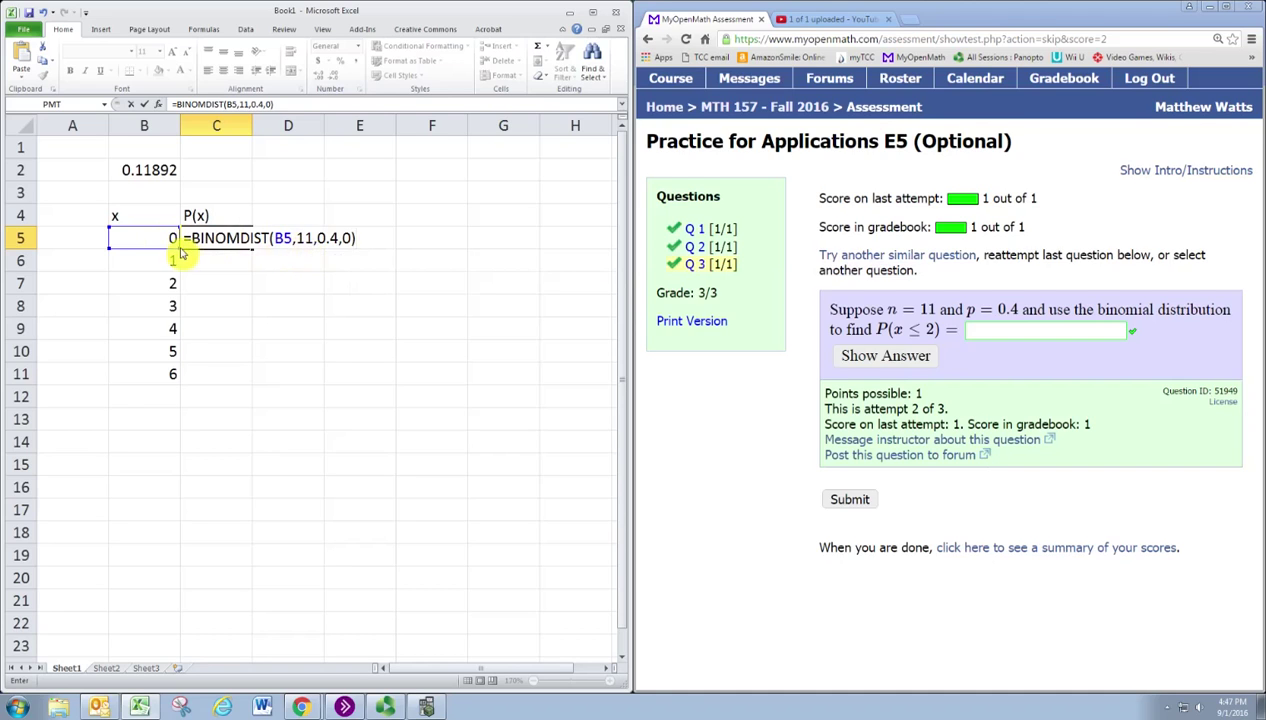
key(Return)
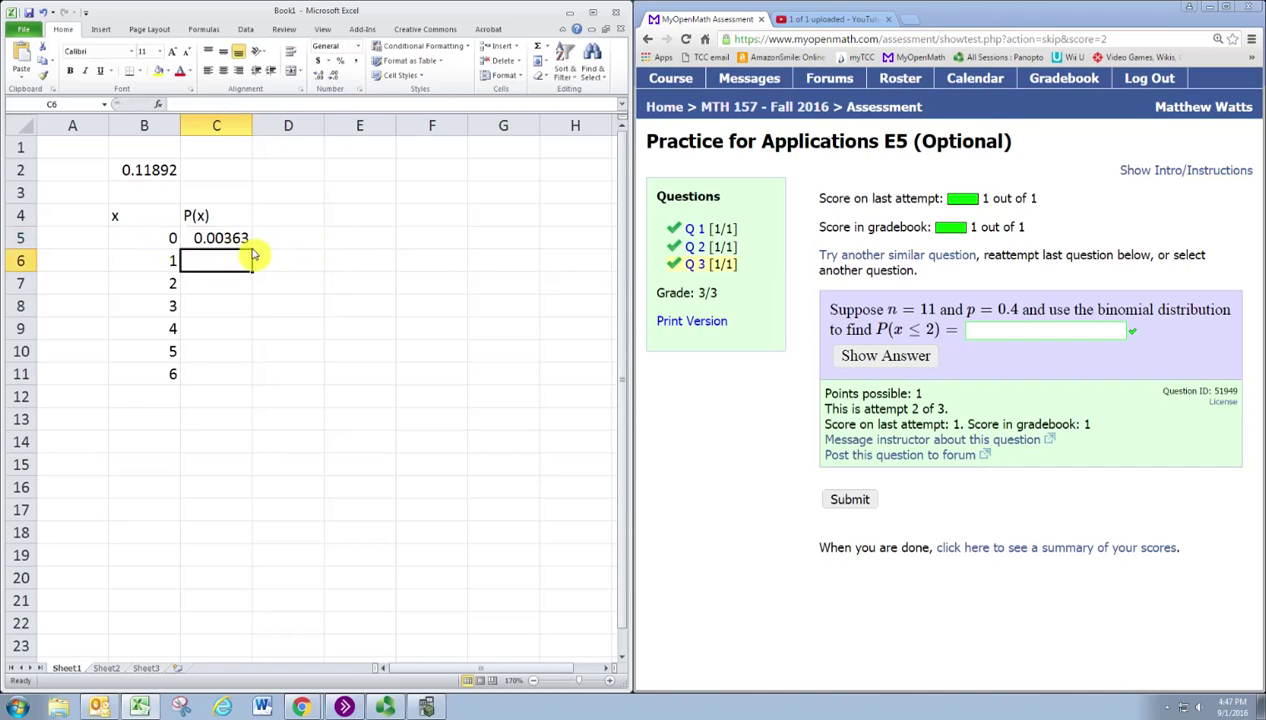
- Fill the C5 formula down to C11 and inspect the copied formula in C6
click(248, 247)
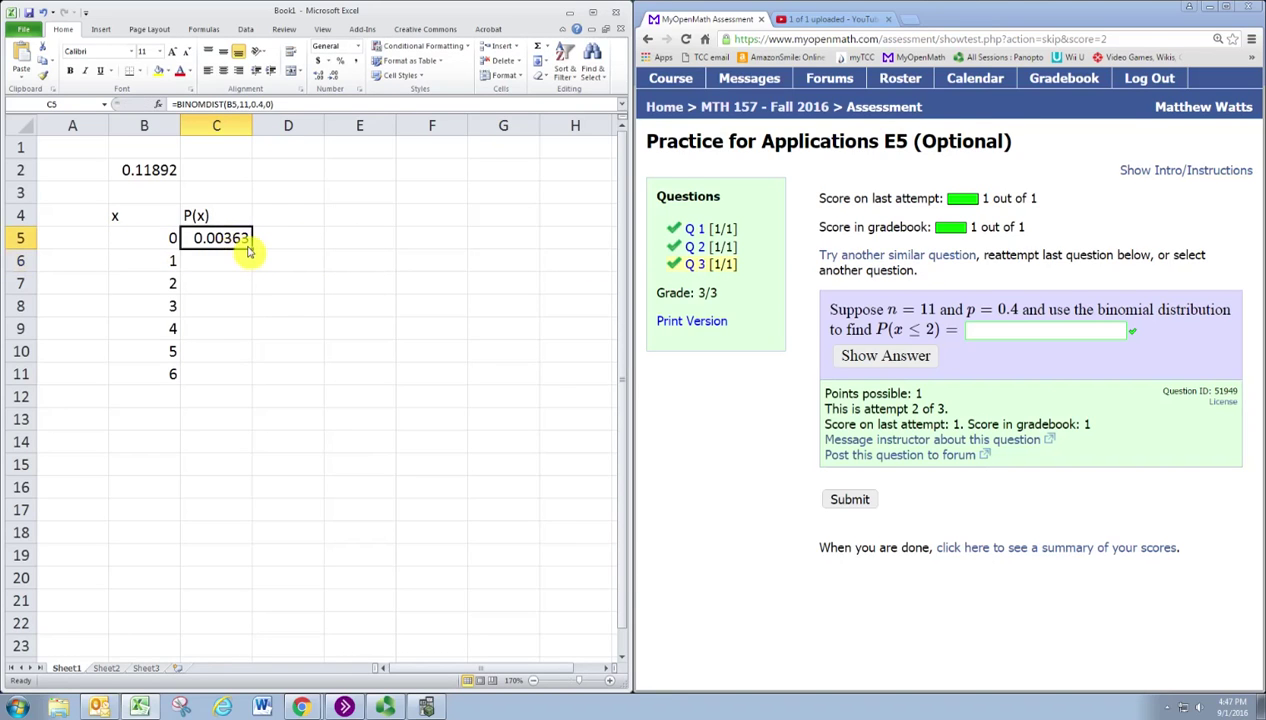
double_click(251, 249)
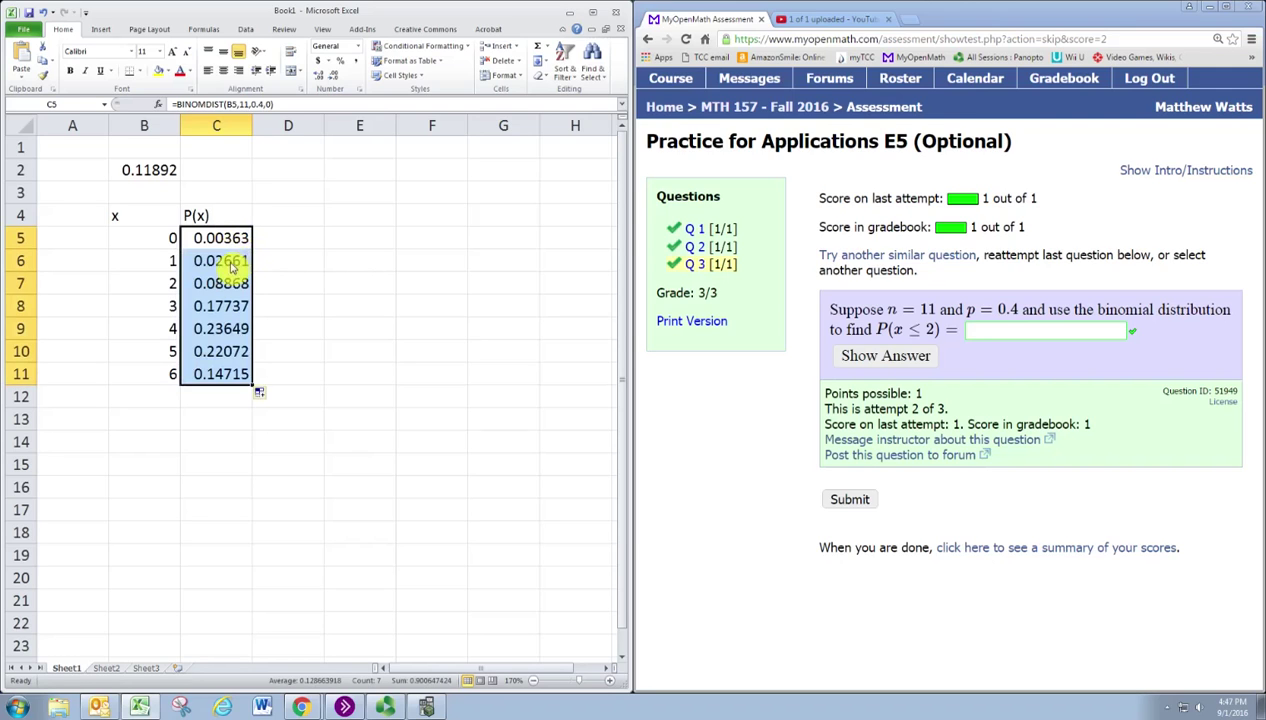
double_click(232, 262)
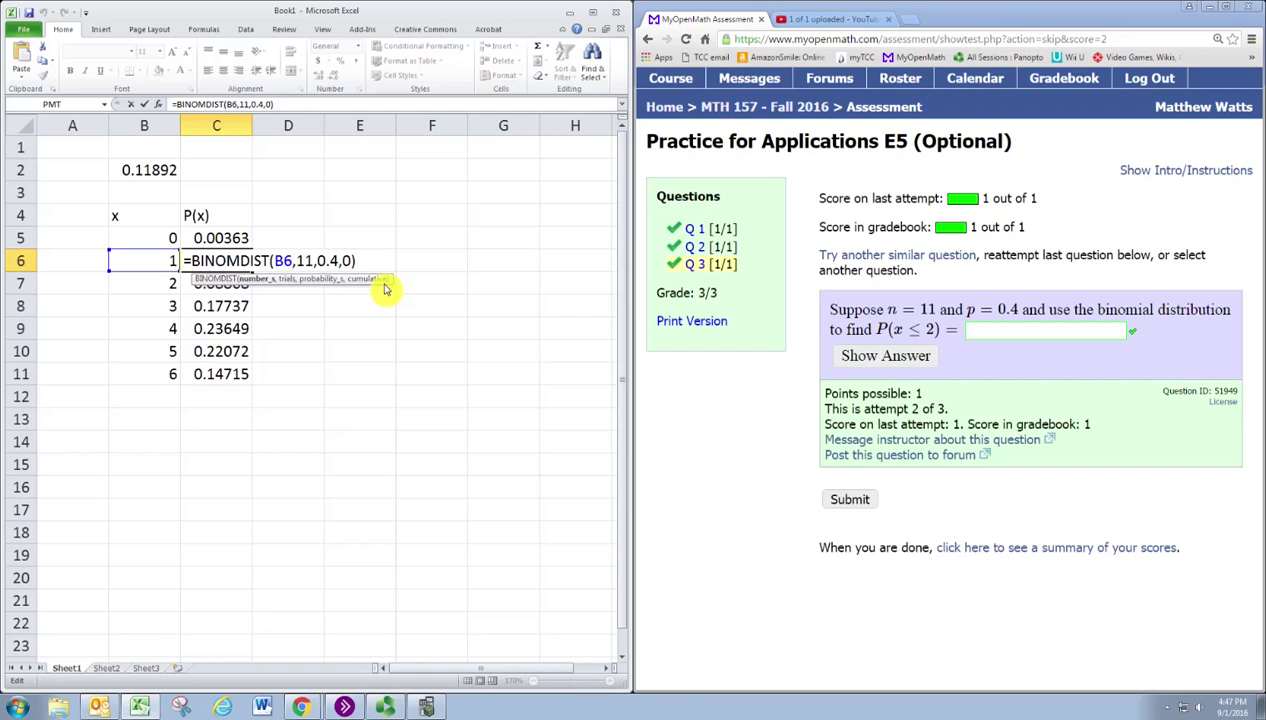
key(Return)
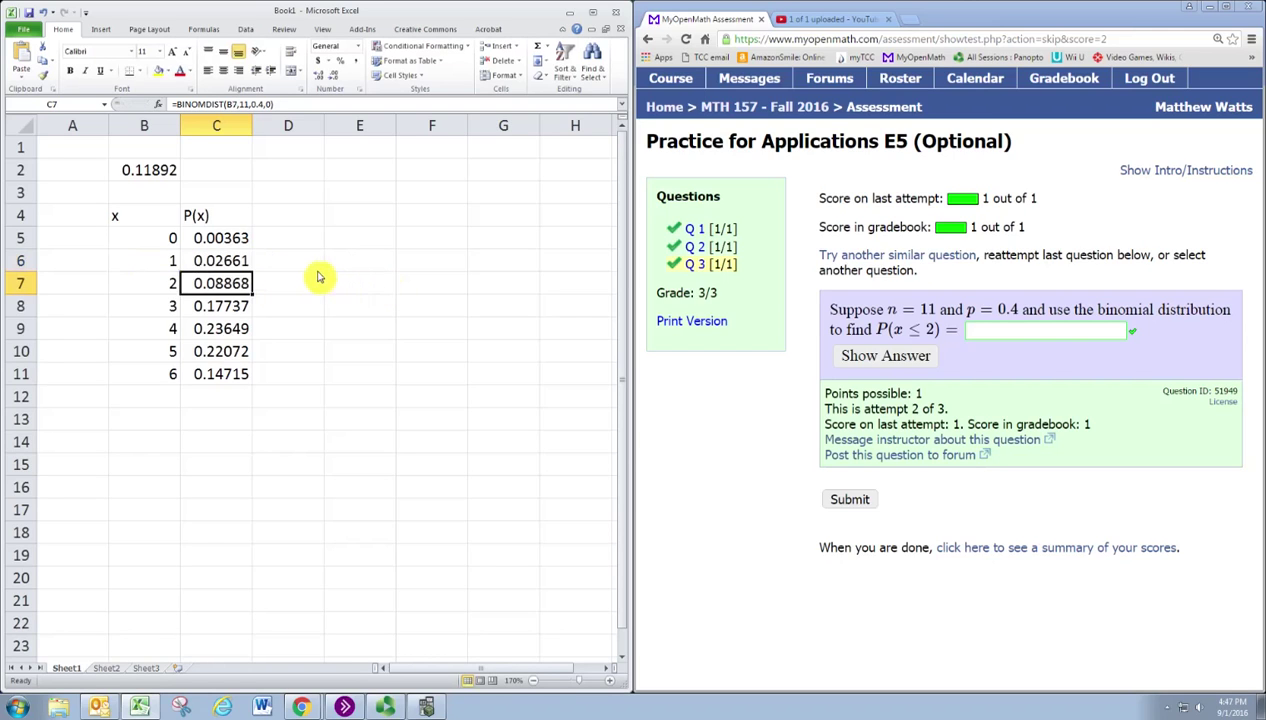
- Add the probabilities for x = 0, 1 and 2 in cell E6 with =C5+C6+C7, and compare the sum with cell B2
click(350, 269)
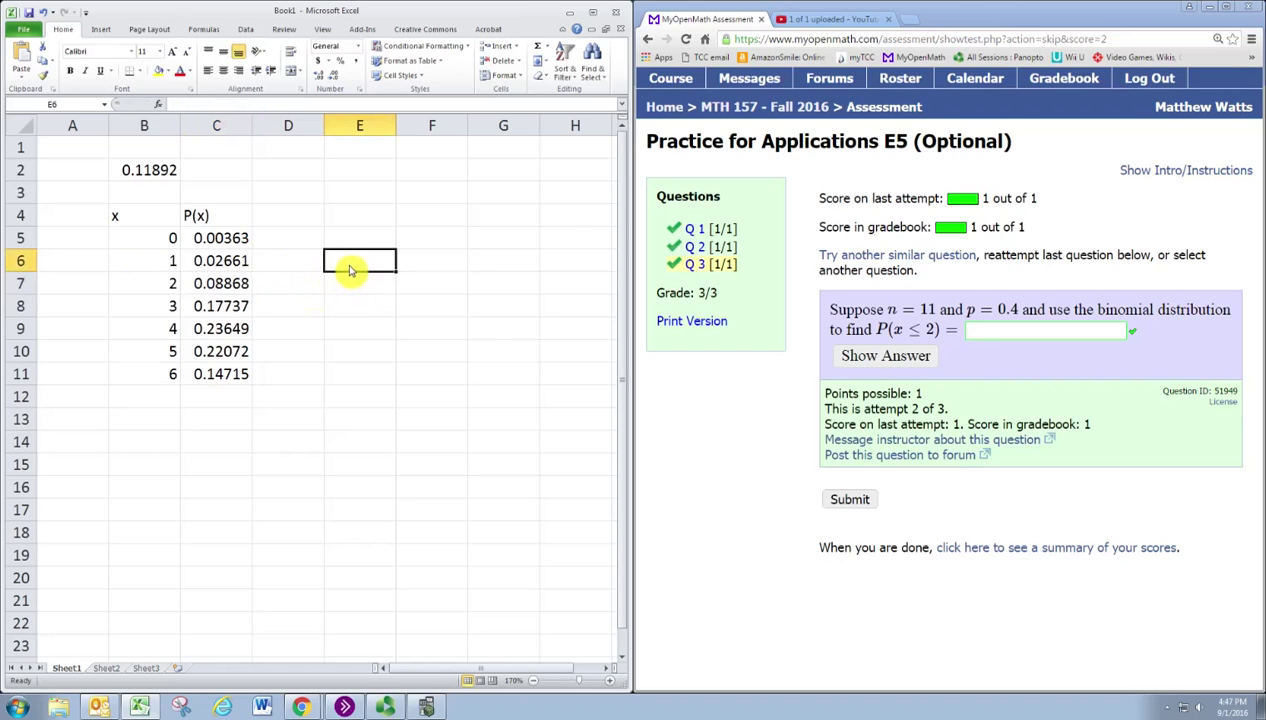
text(=)
key(Left)
key(Left)
key(Up)
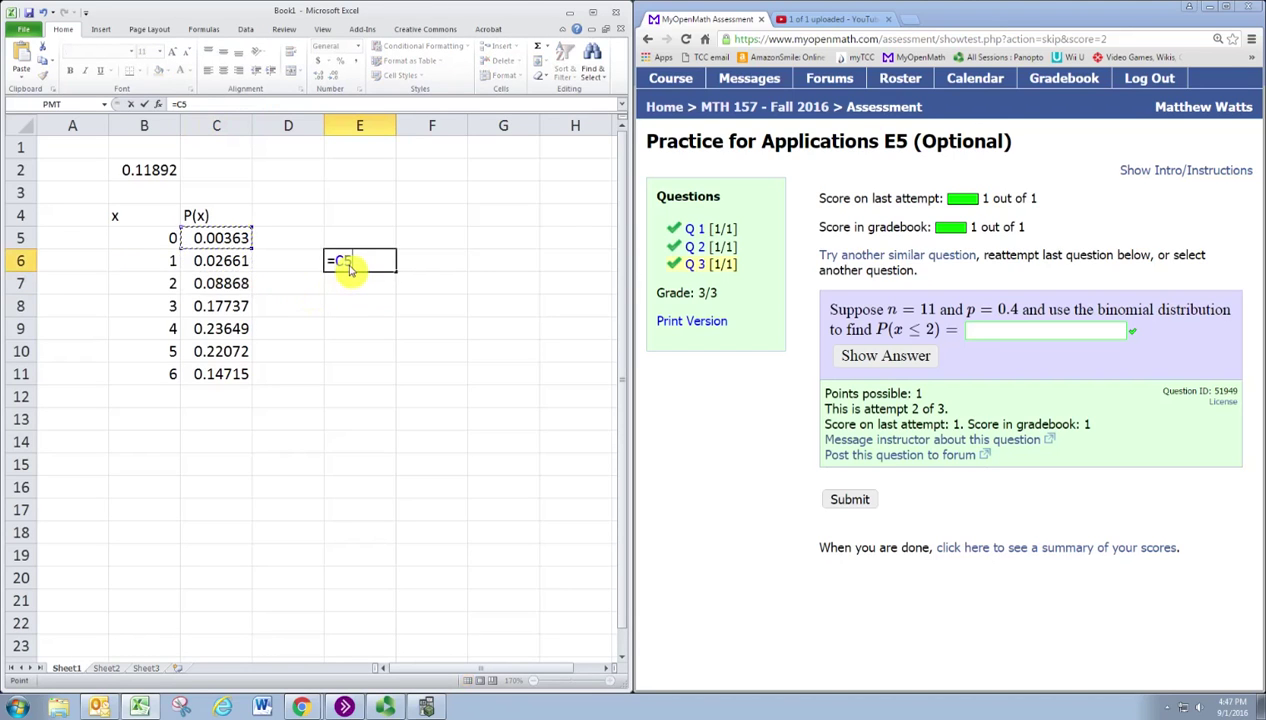
text(+)
key(Left)
key(Left)
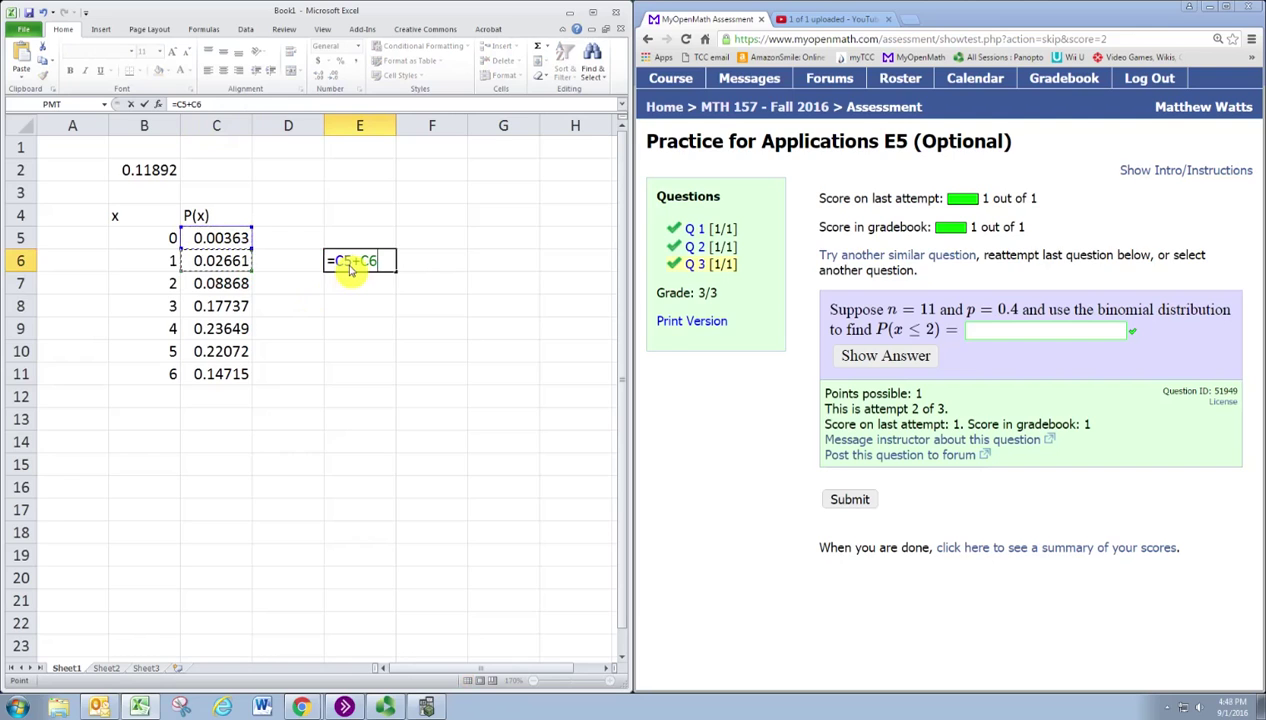
text(+)
key(Left)
key(Left)
key(Down)
key(Return)
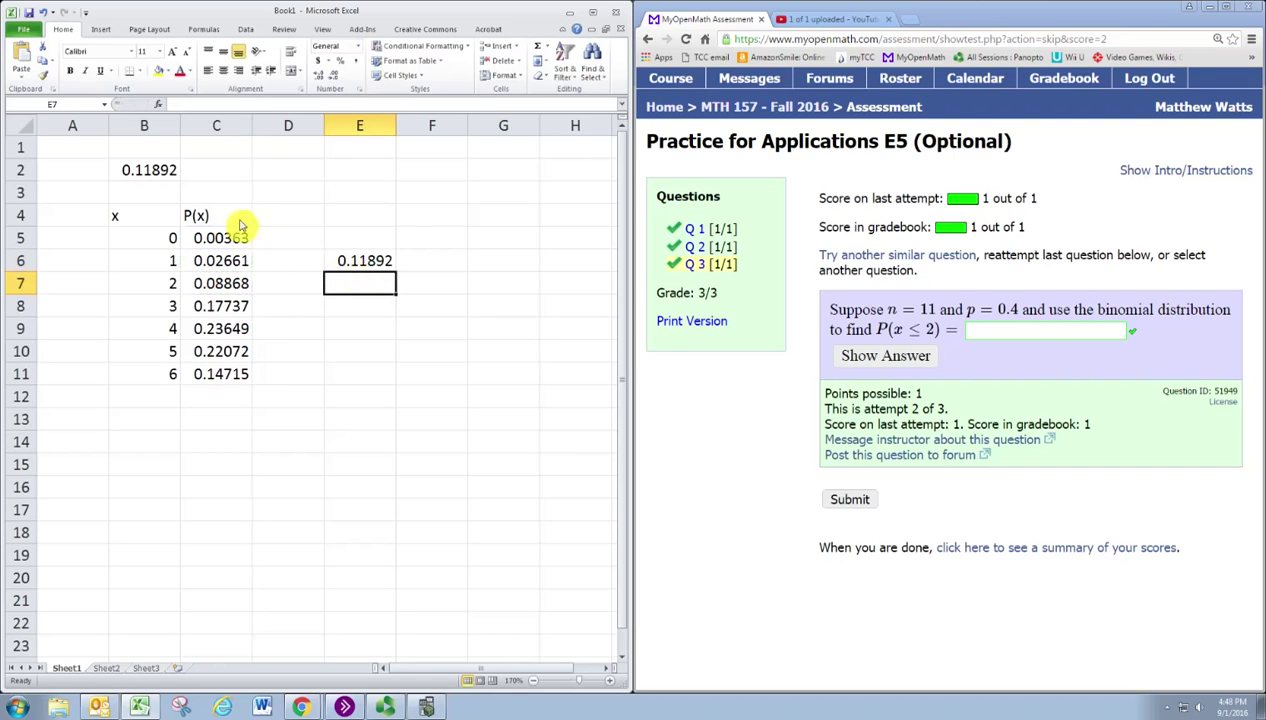
click(145, 175)
click(345, 262)
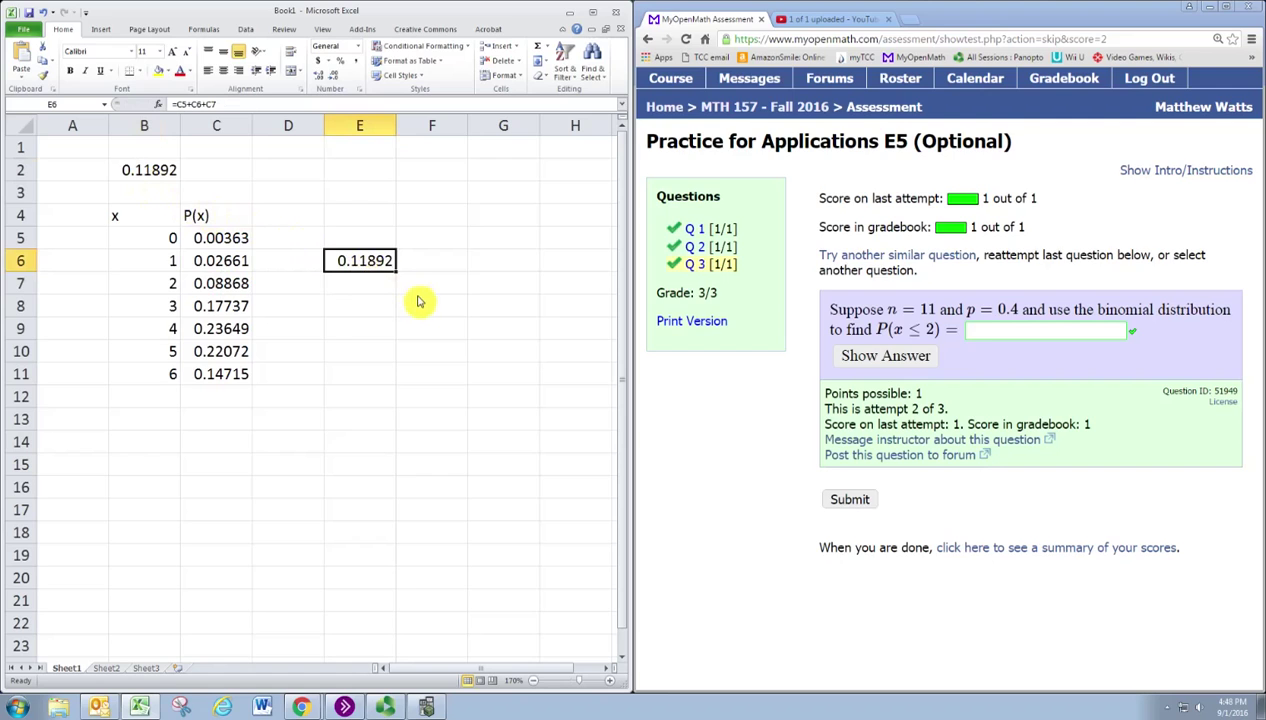